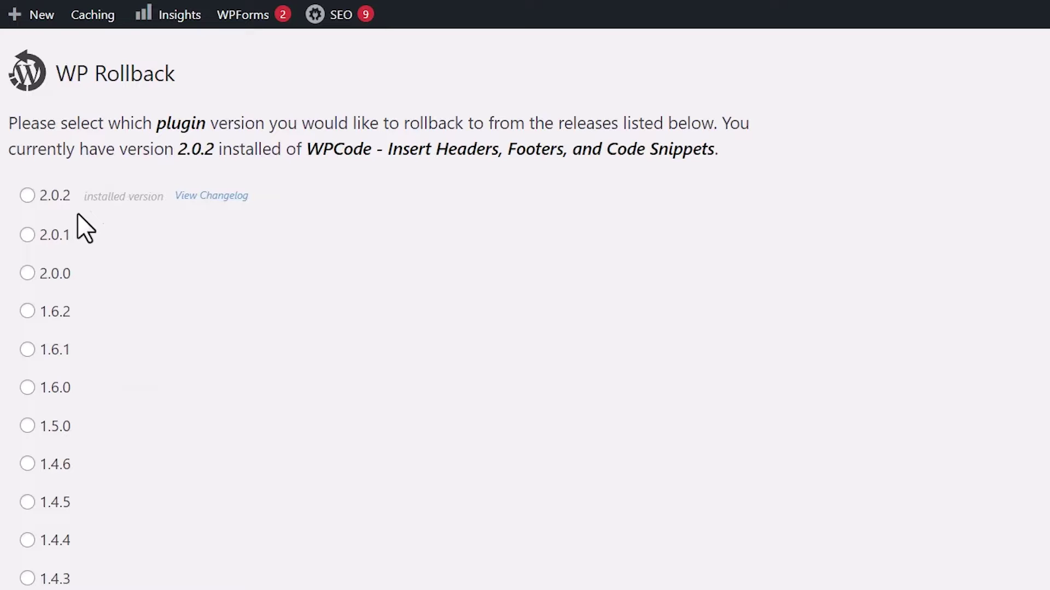
Pick version 2.0.1 for WPCode and start the rollback
click(27, 235)
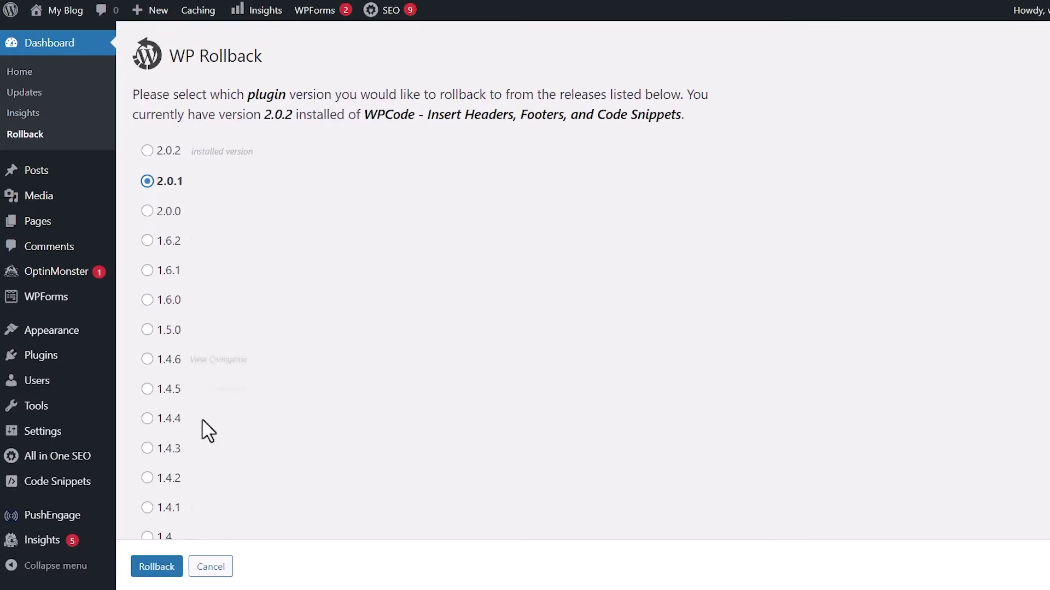
click(158, 567)
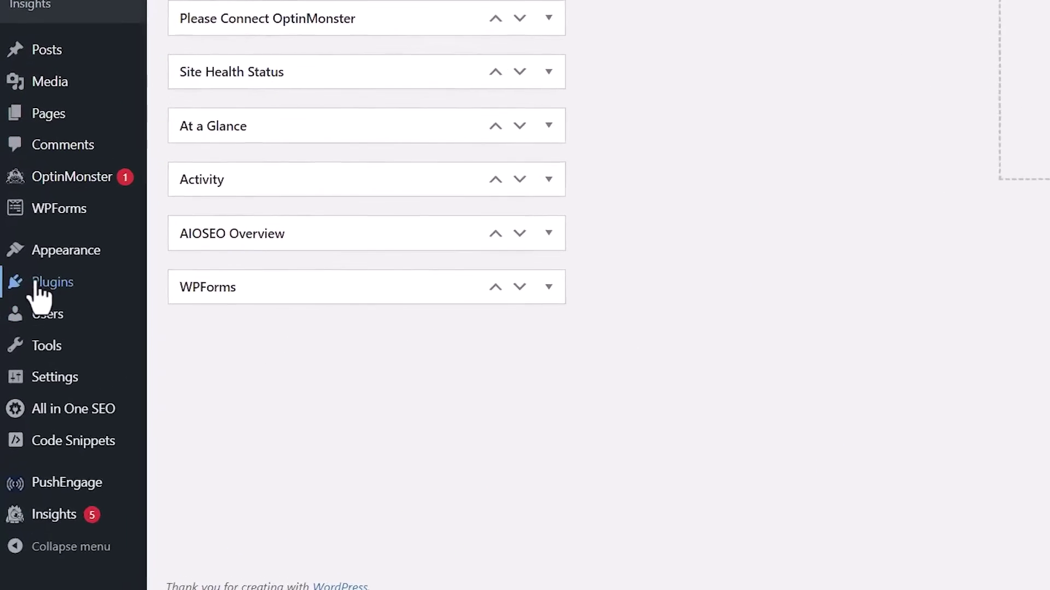
Search Add New plugins for 'wp rollback', then install and activate WP Rollback
mouse_move(40, 295)
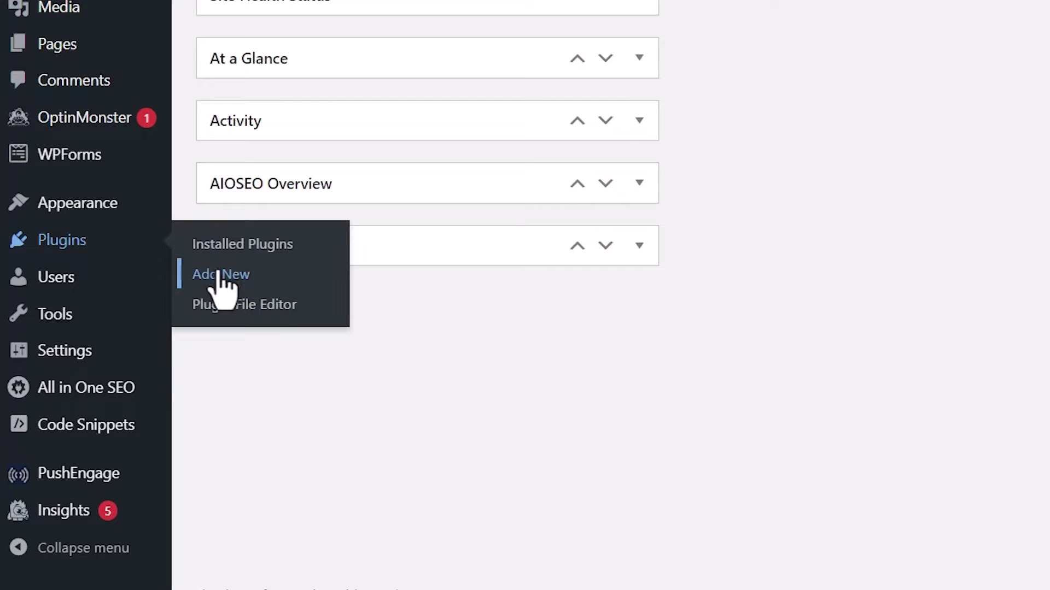
click(298, 283)
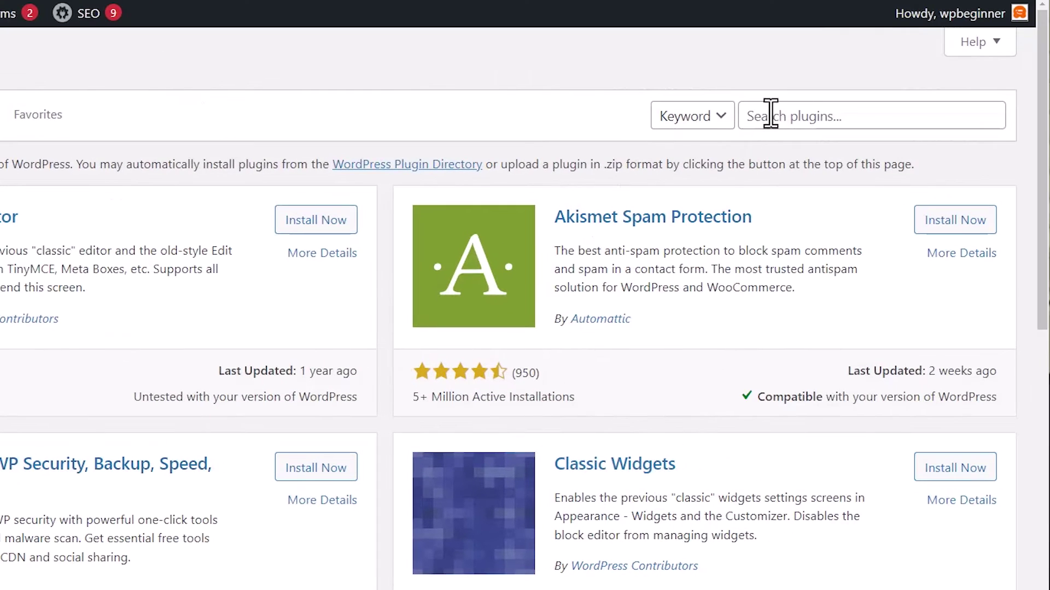
click(777, 114)
text(wp)
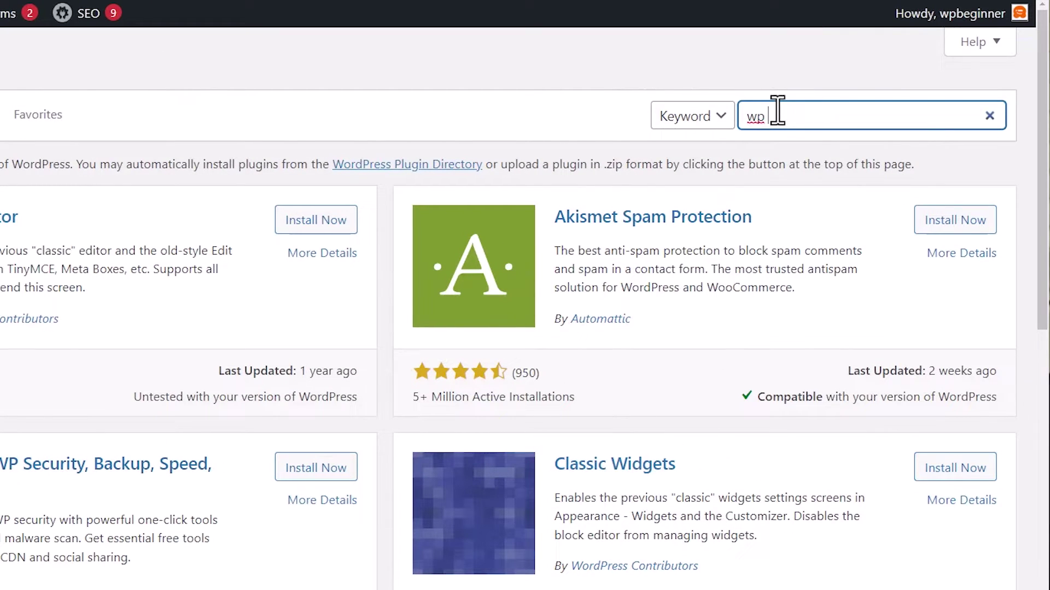
text( rollback)
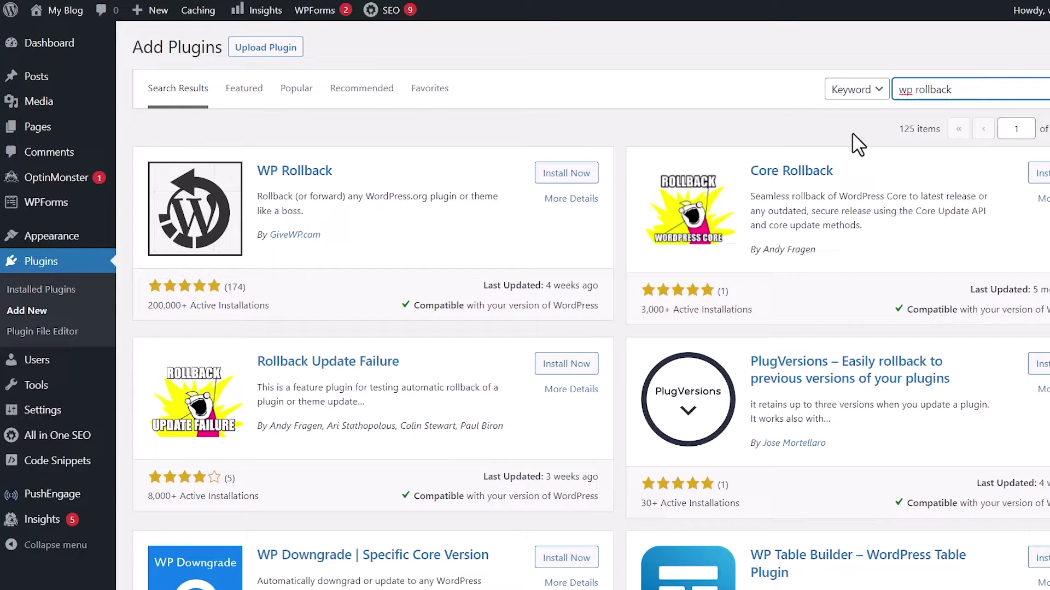
click(569, 180)
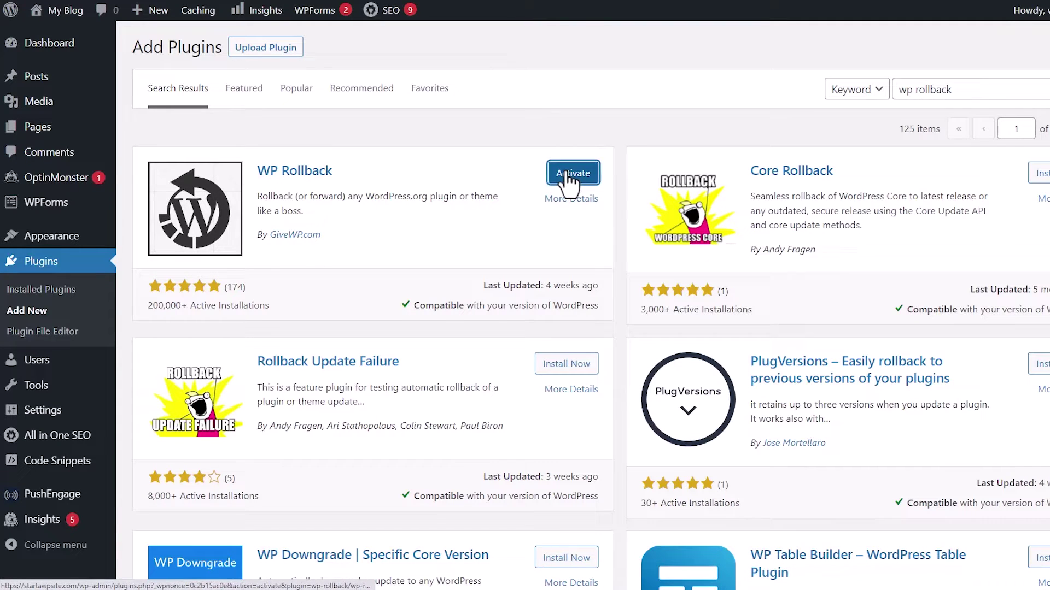
click(568, 174)
scroll(393, 274, down, 2)
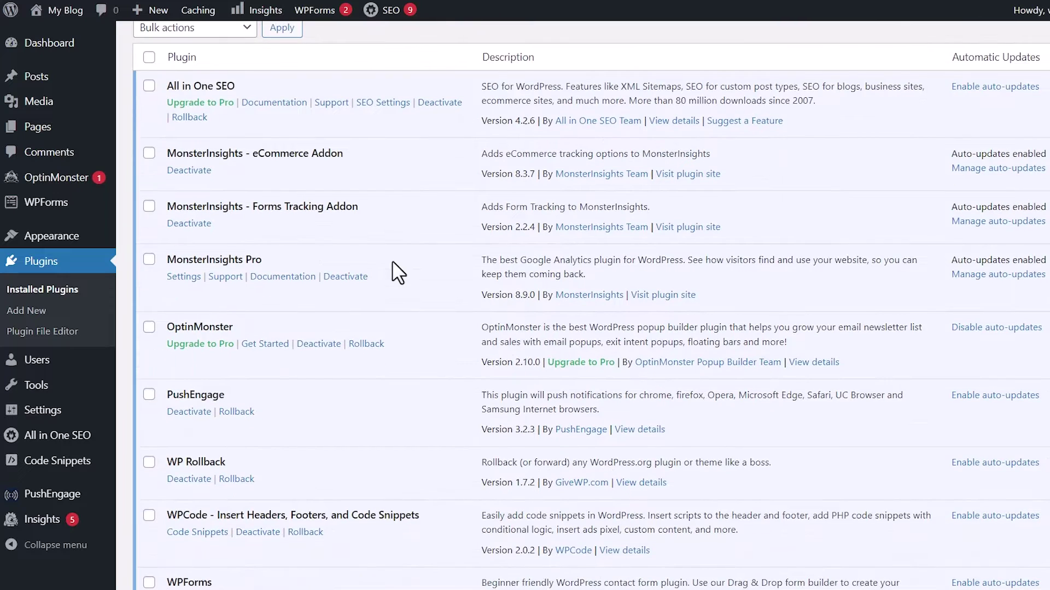
scroll(398, 272, down, 1)
scroll(393, 272, up, 1)
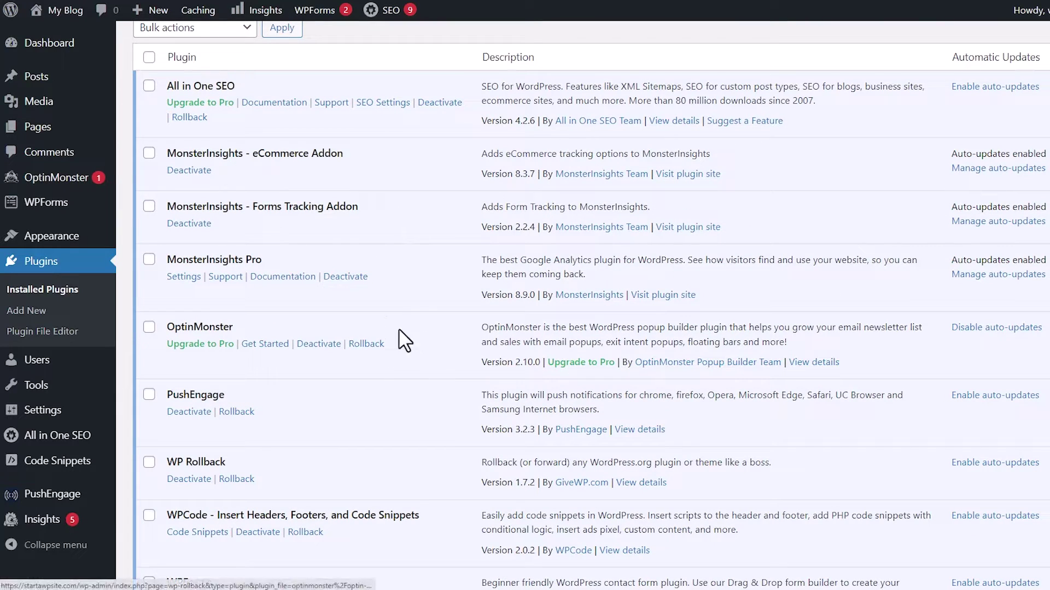
scroll(394, 304, down, 3)
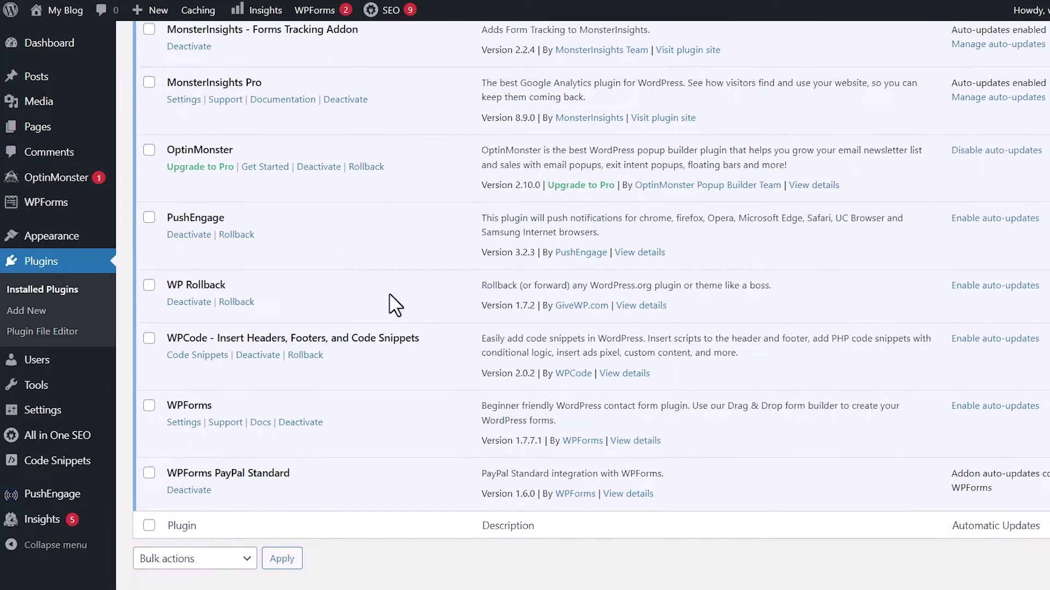
scroll(395, 304, down, 1)
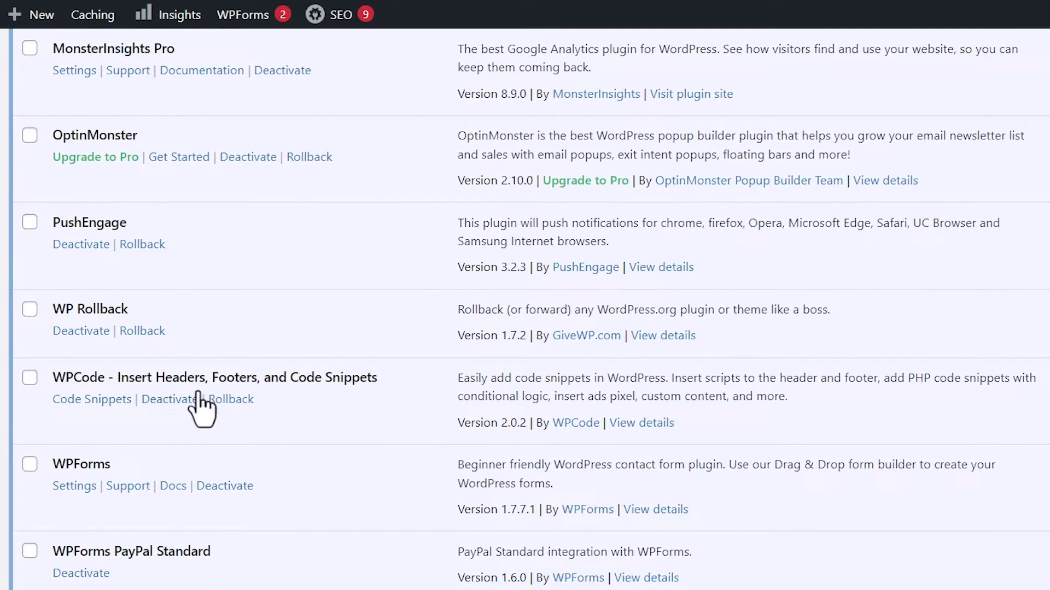
Roll WPCode back to version 2.0.1 with WP Rollback and confirm the dialog
click(231, 405)
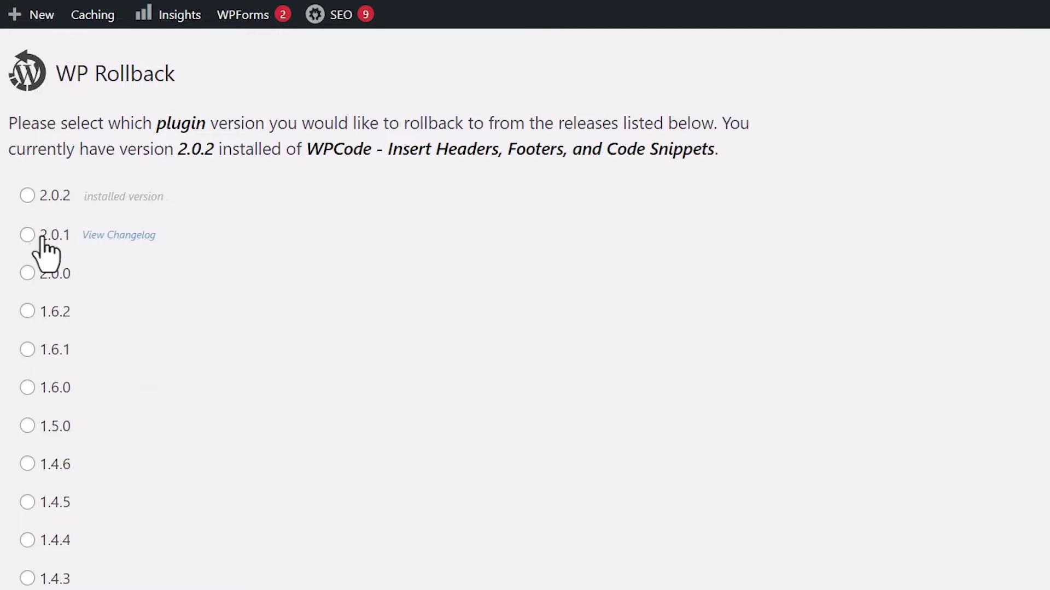
click(27, 235)
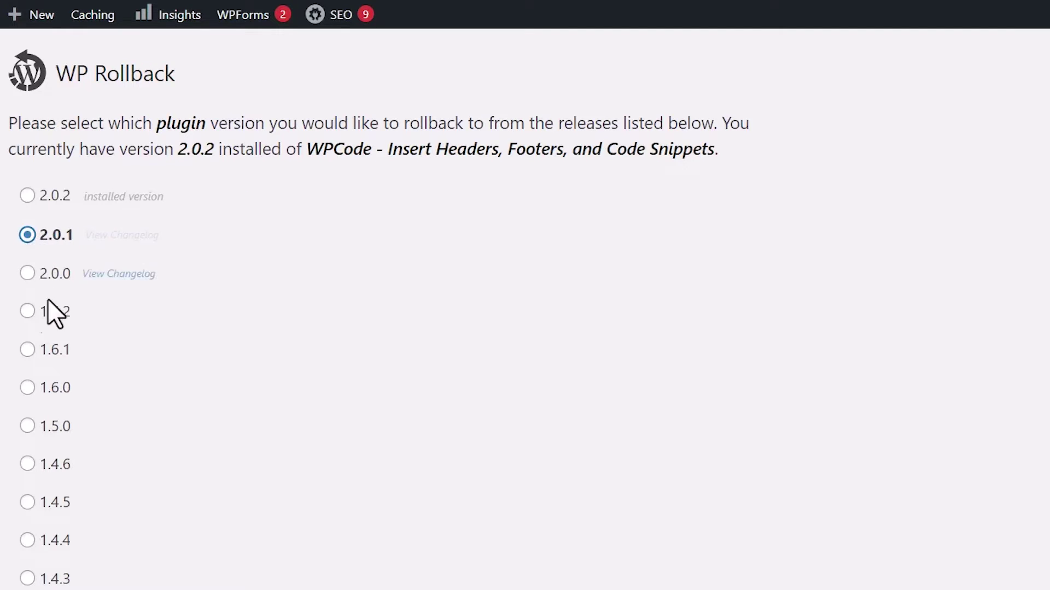
click(167, 567)
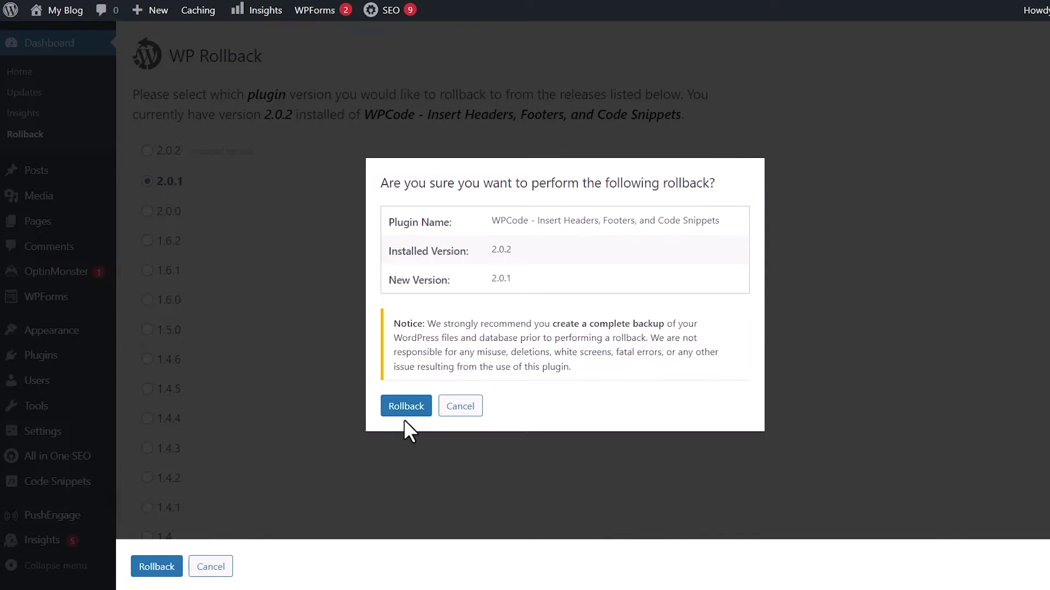
click(414, 407)
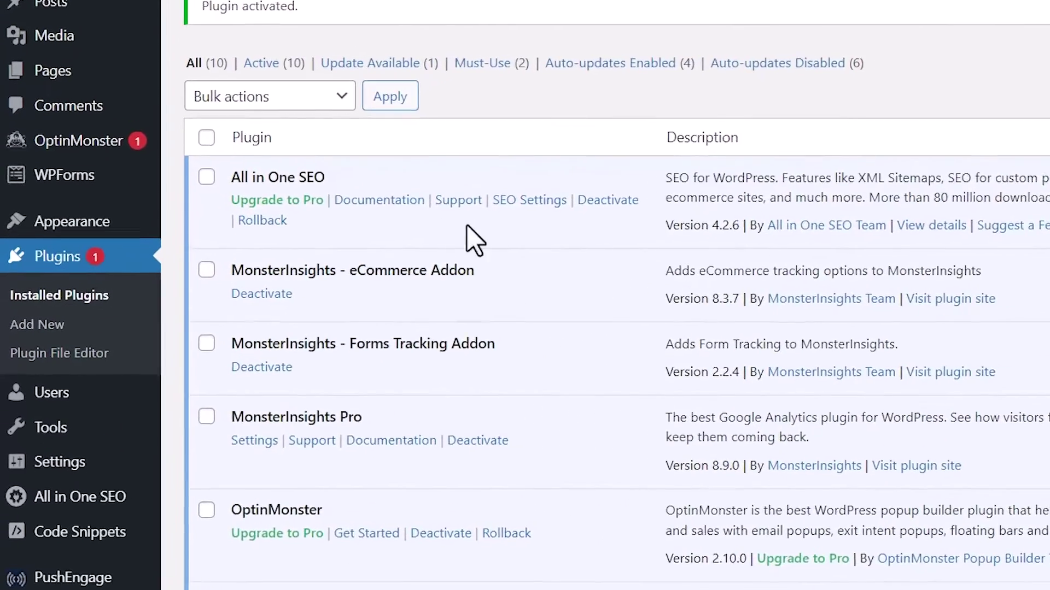
Open the Twenty Twenty theme details under Themes and bring up its rollback versions
mouse_move(101, 220)
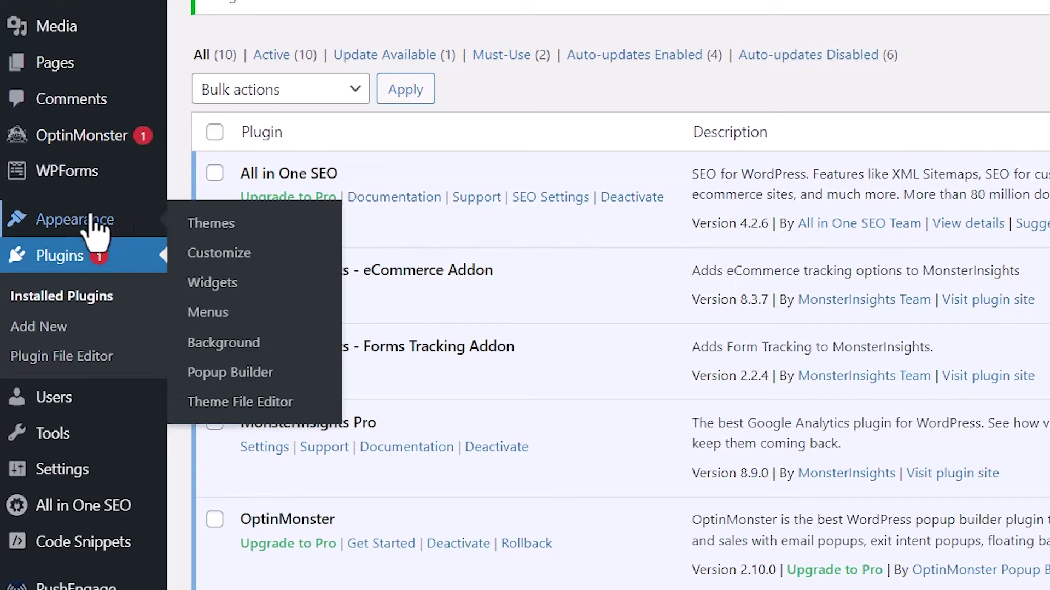
click(209, 225)
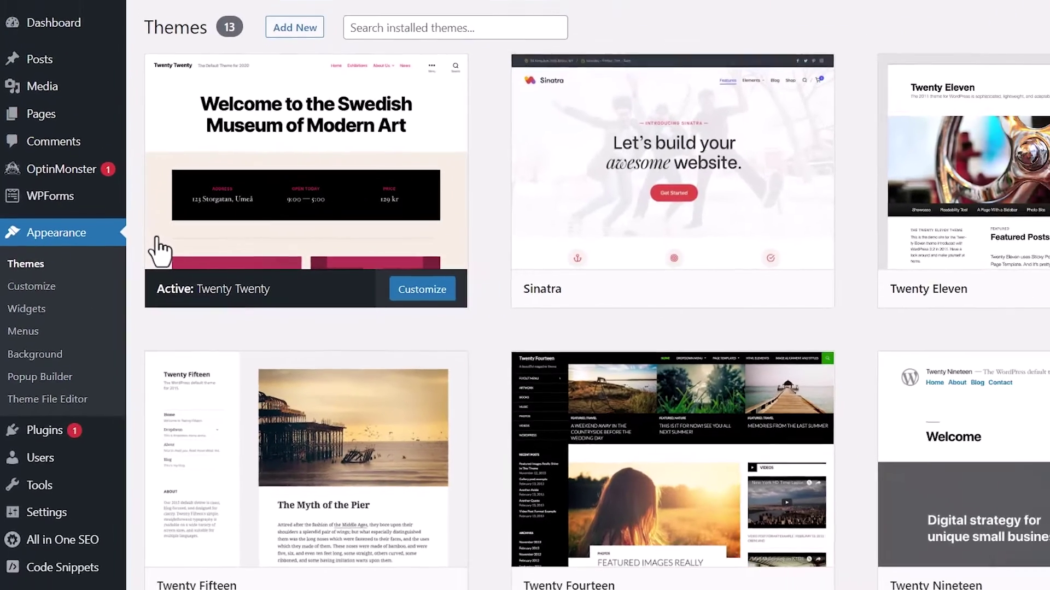
mouse_move(221, 231)
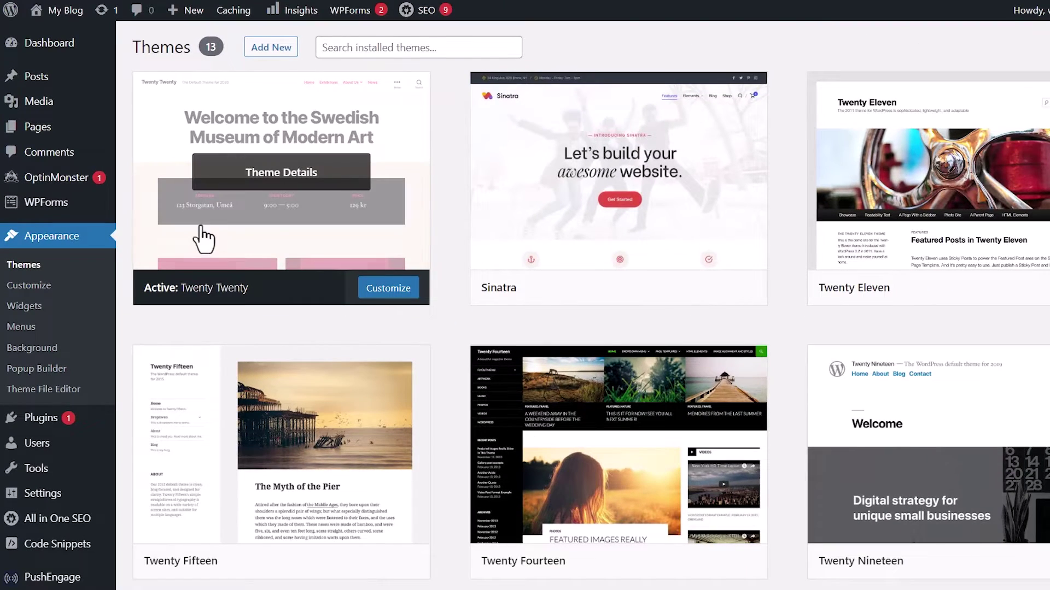
click(259, 250)
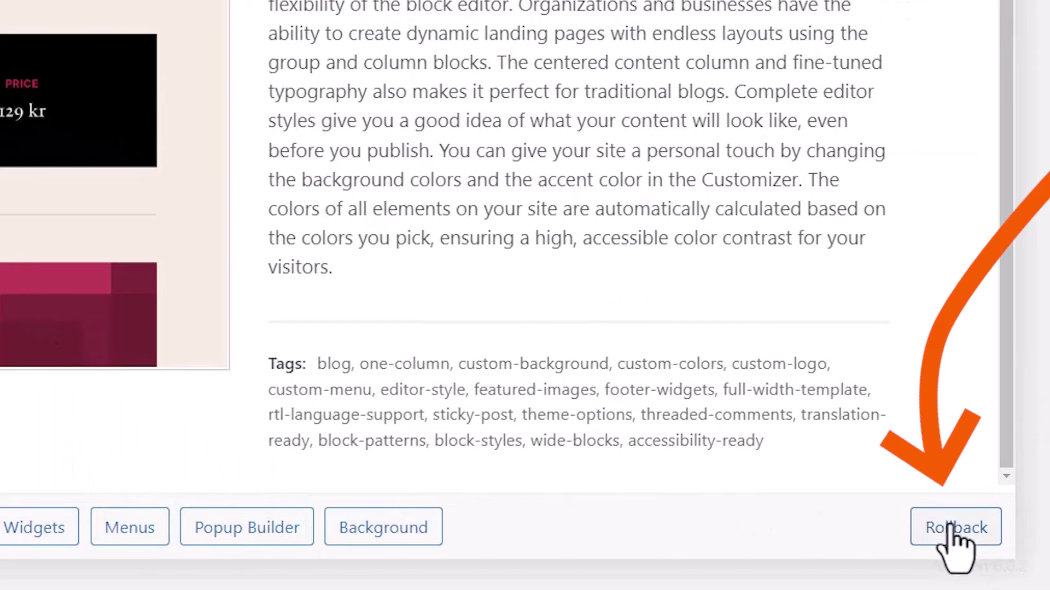
click(977, 541)
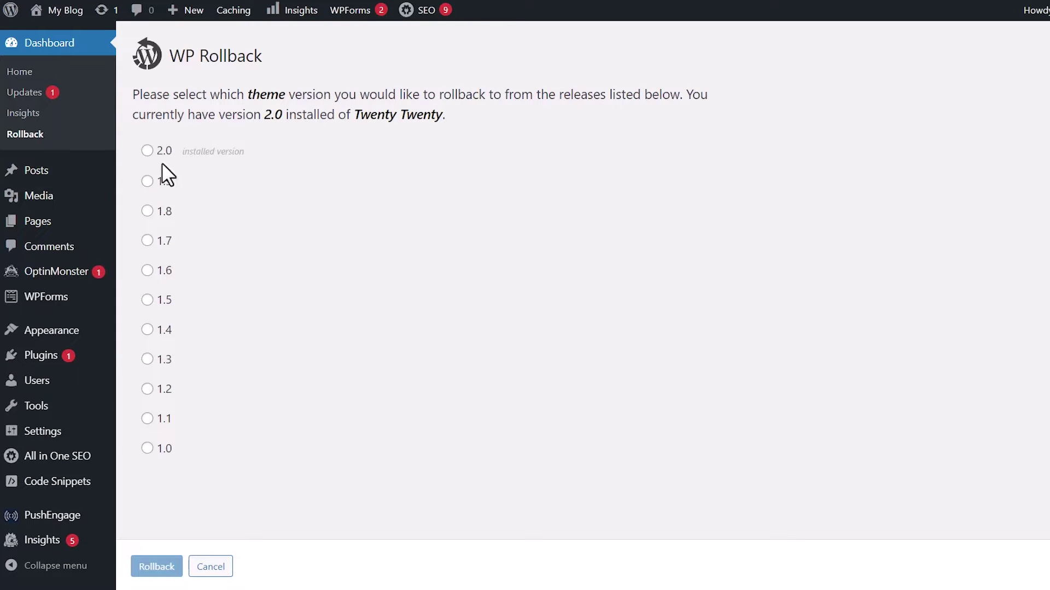
Select version 1.9 for Twenty Twenty and confirm the rollback
click(147, 182)
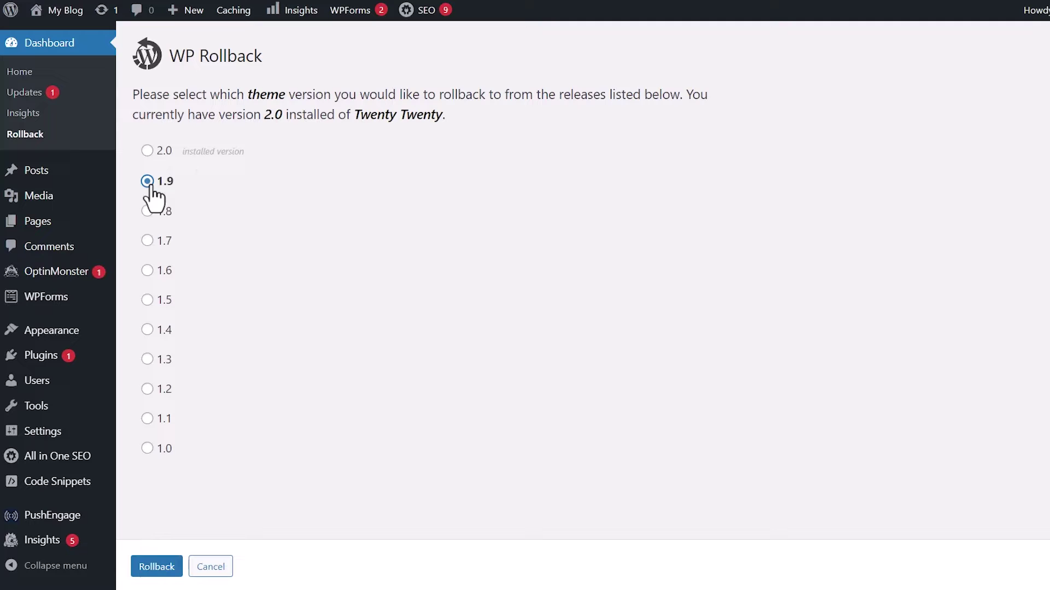
click(161, 568)
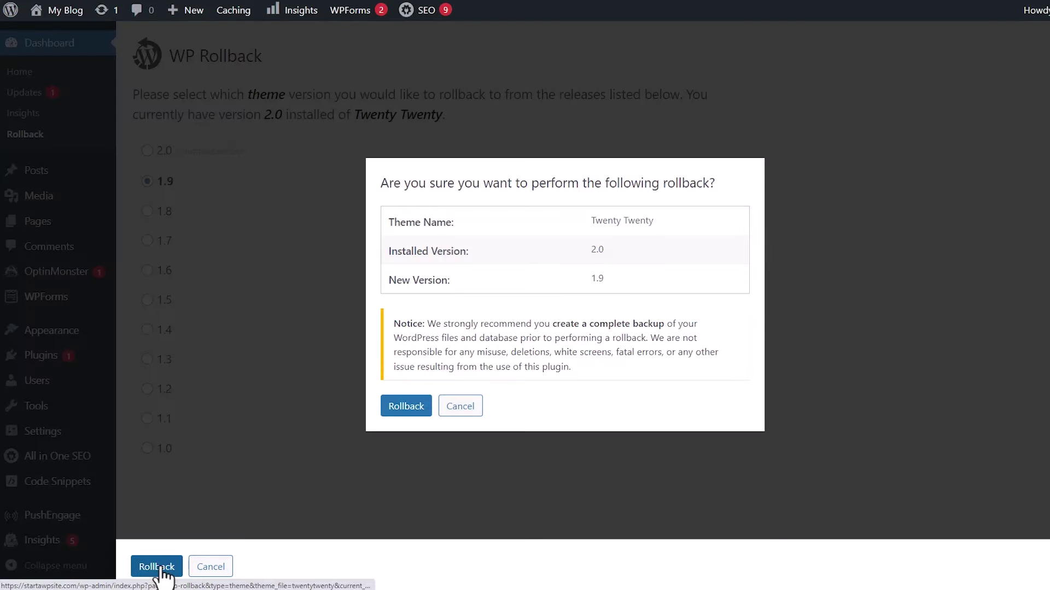
click(405, 411)
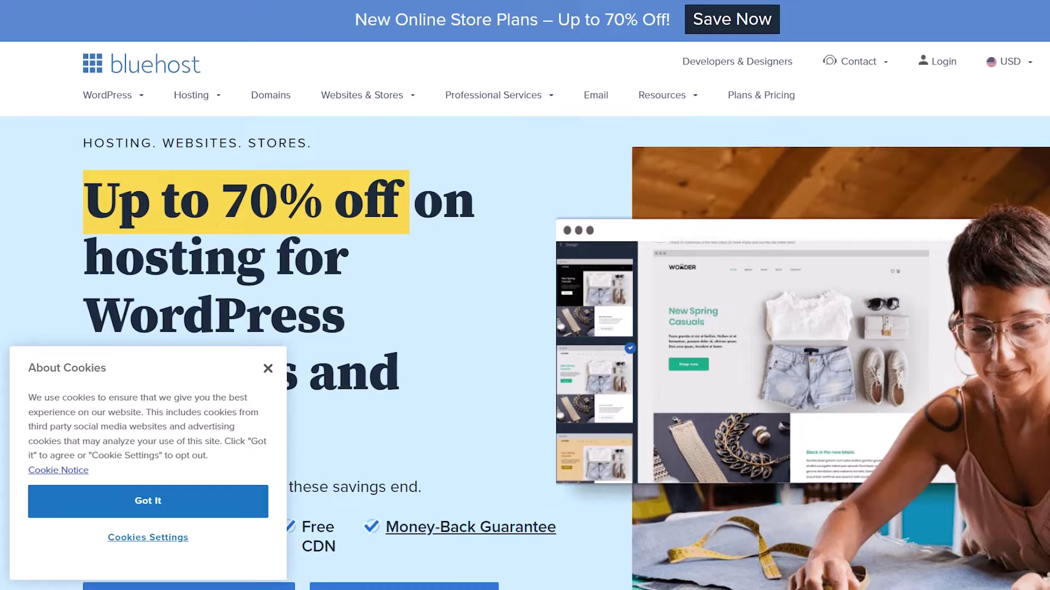
Log in to Bluehost, manage My Blog from My Sites, and open the Advanced panel
click(935, 70)
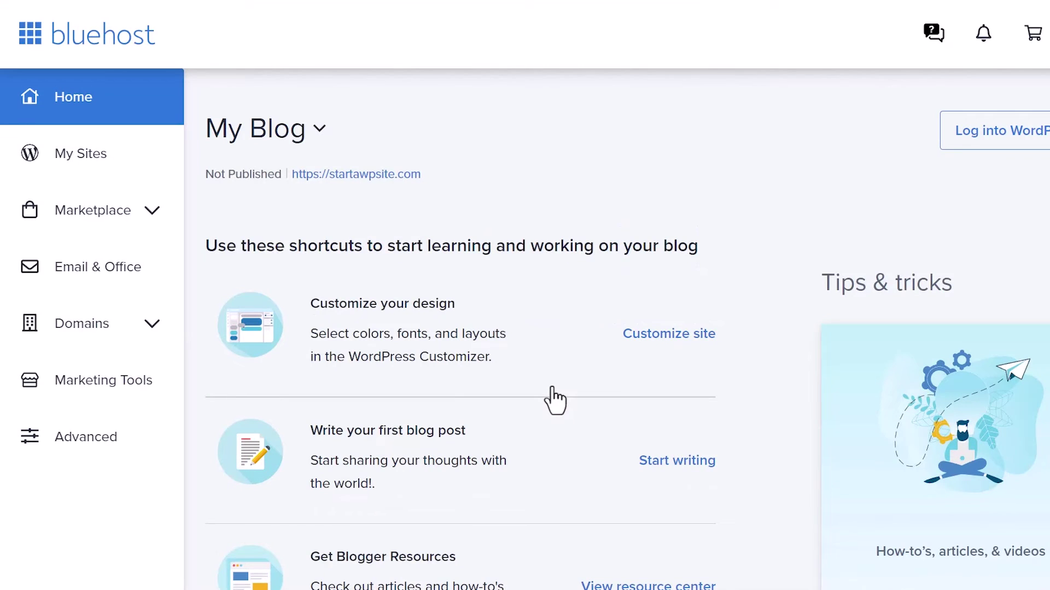
click(84, 169)
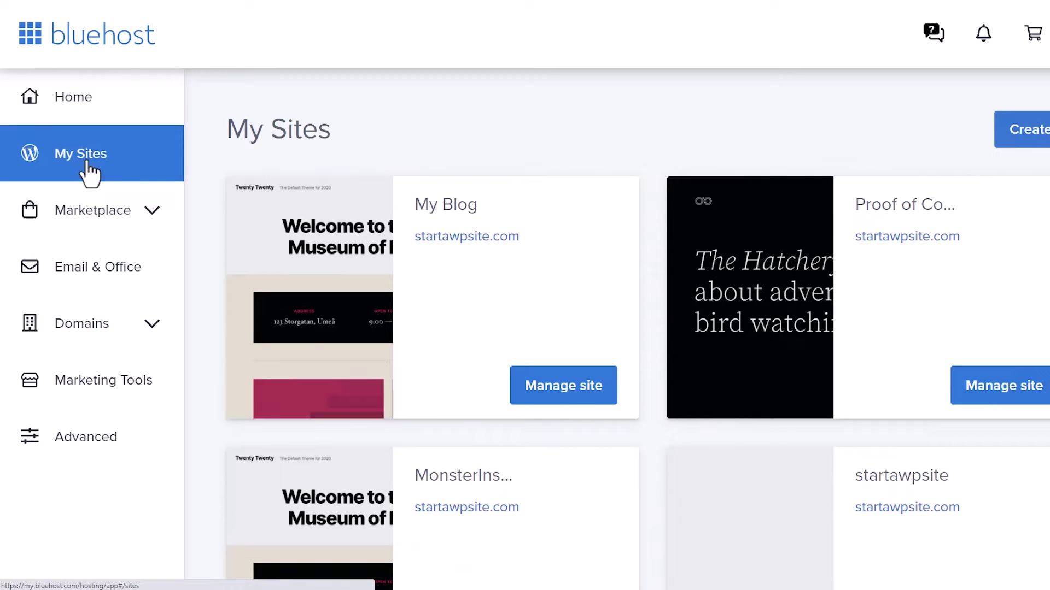
click(541, 392)
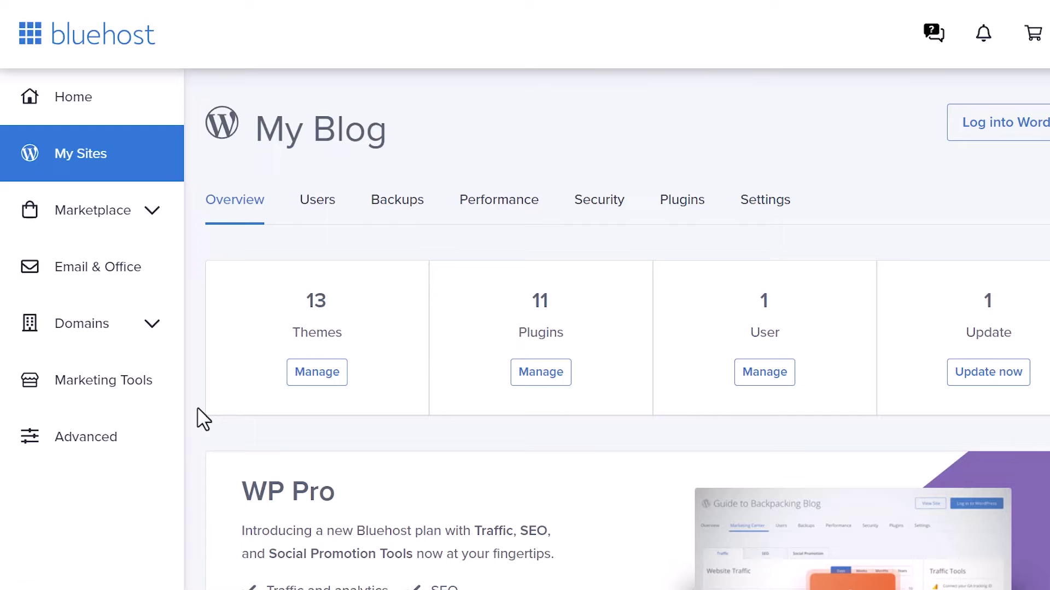
click(99, 434)
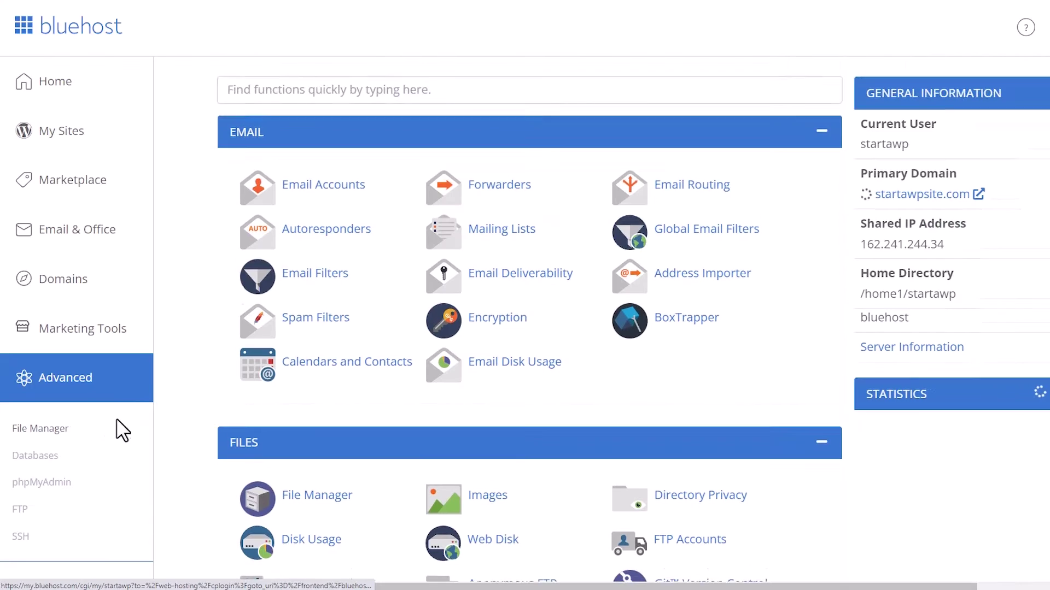
scroll(219, 385, down, 1)
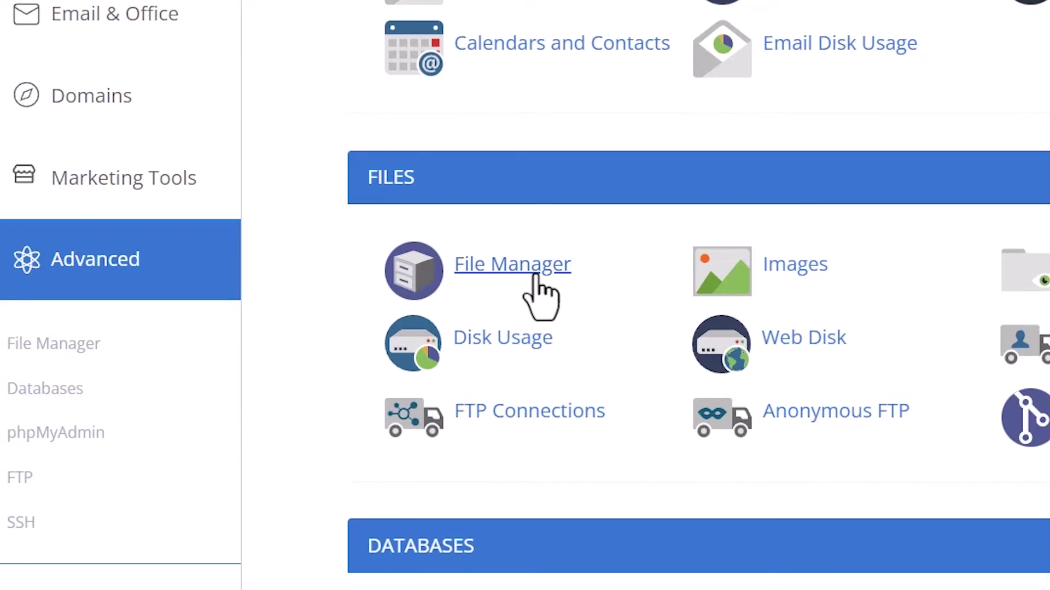
Launch File Manager and open the public_html folder
click(536, 276)
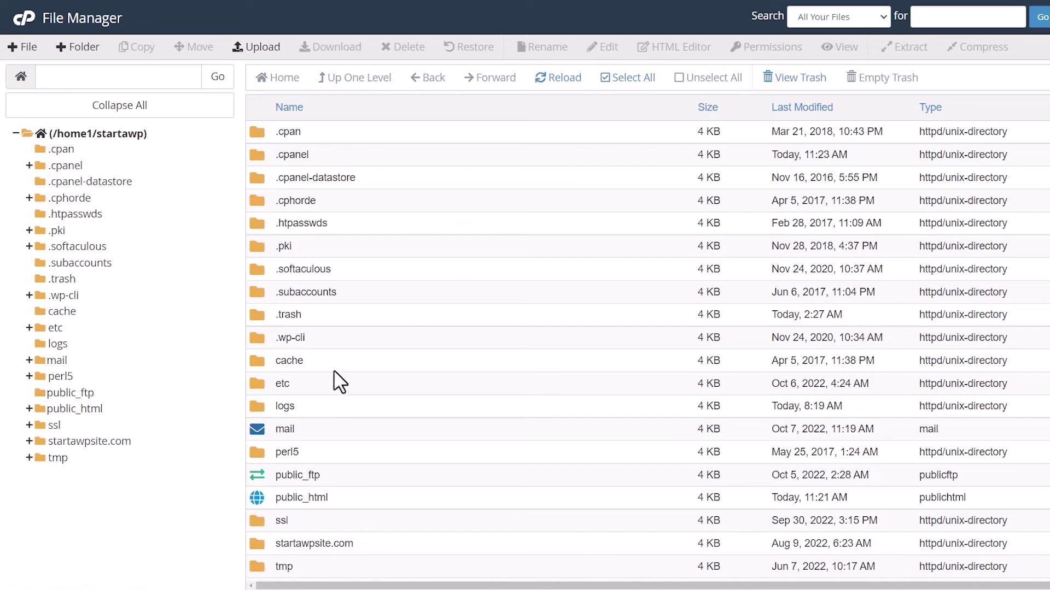
double_click(258, 502)
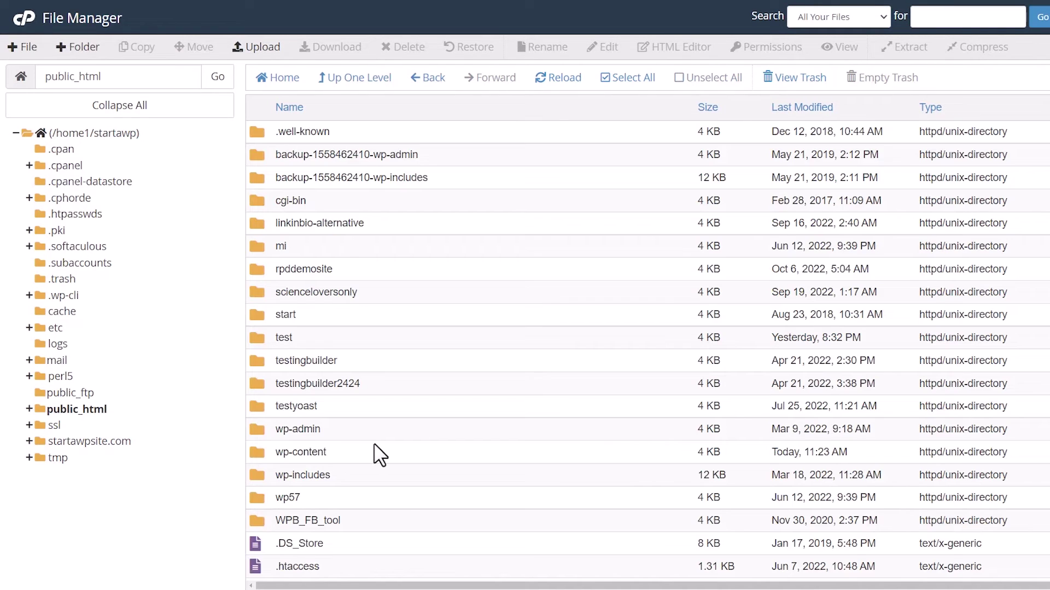
Rename the wp-content plugins folder to plugins_deactivate
double_click(257, 452)
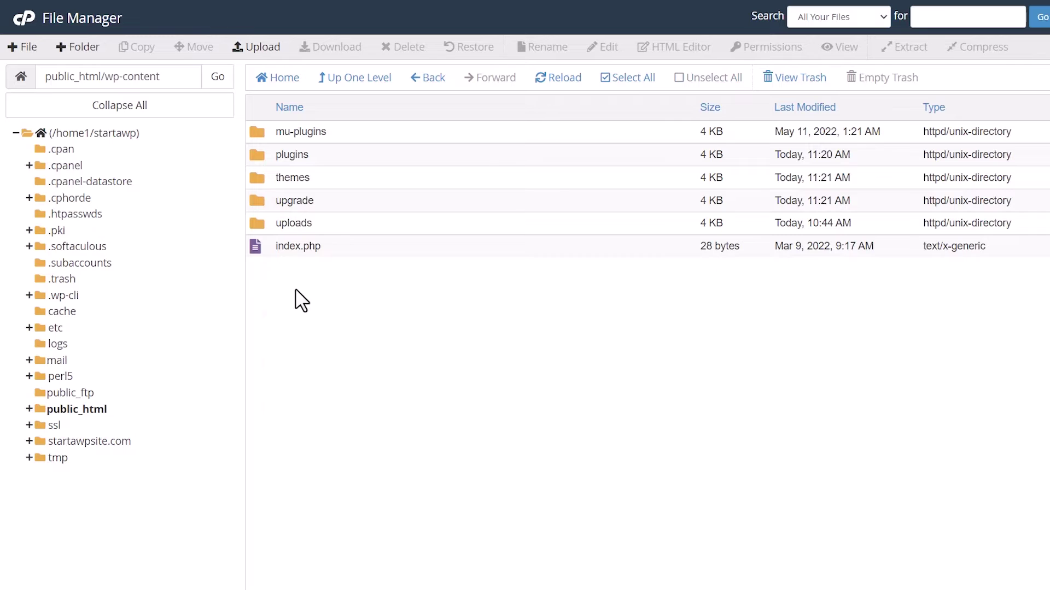
click(303, 155)
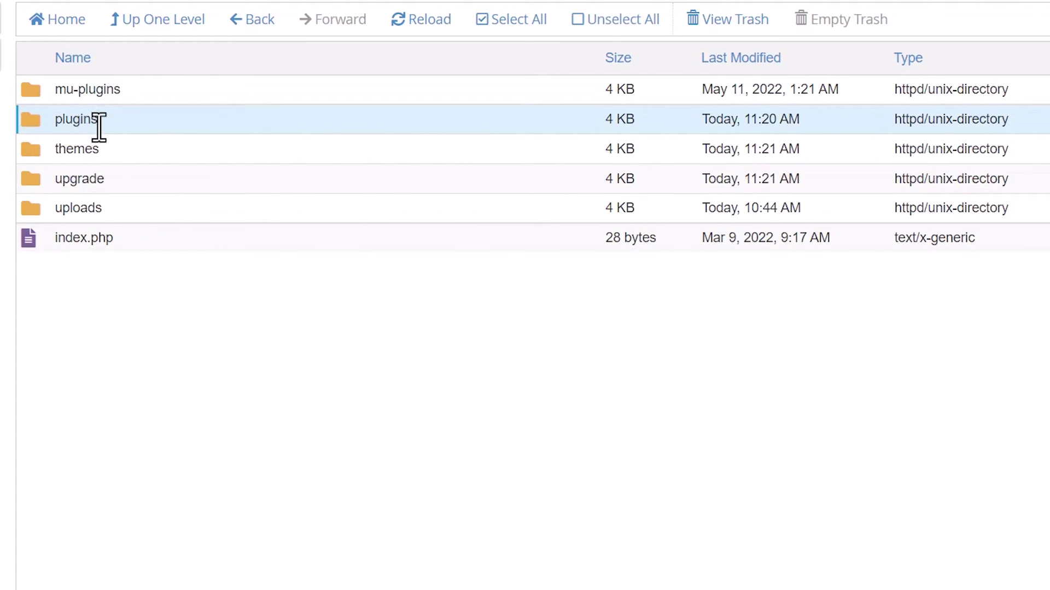
right_click(99, 127)
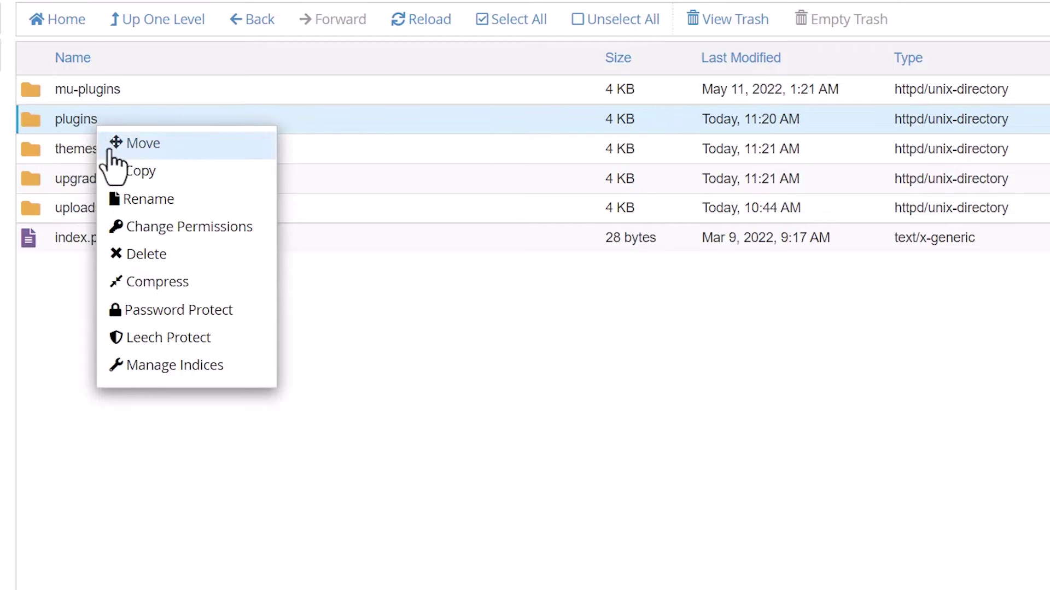
click(158, 201)
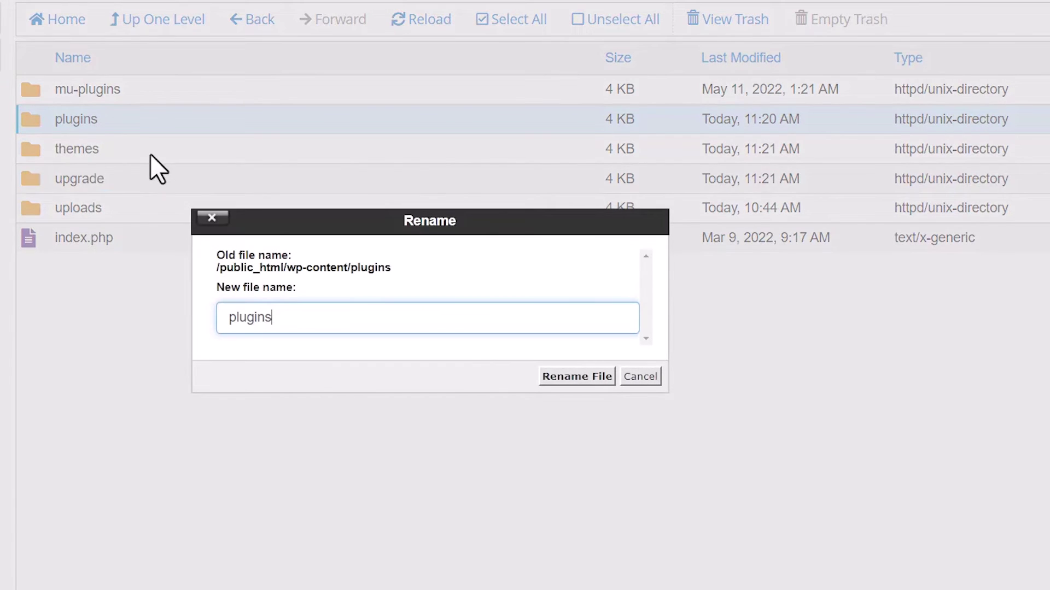
text(_deactivate)
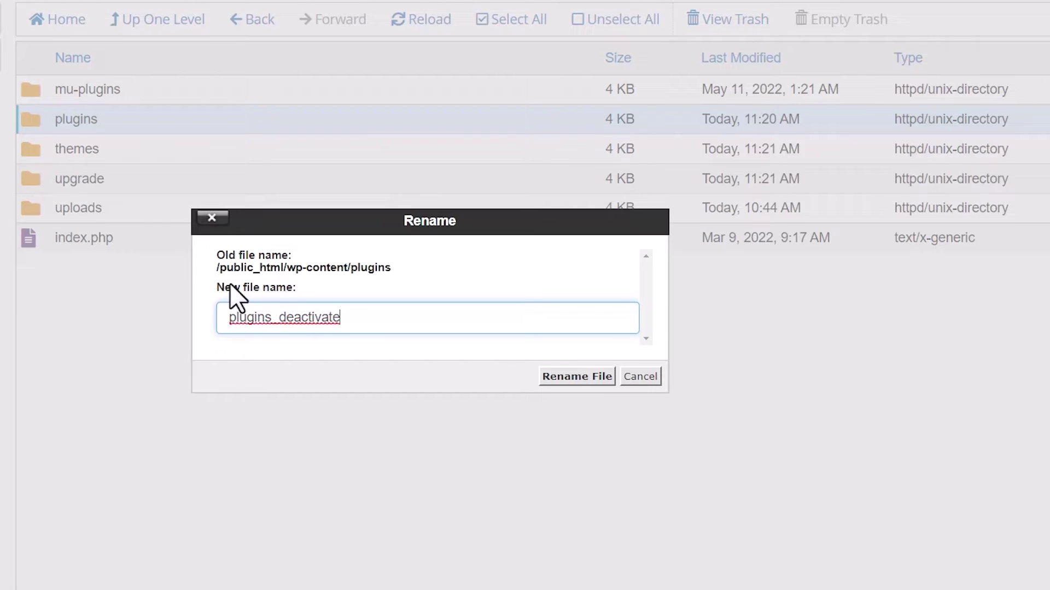
click(596, 378)
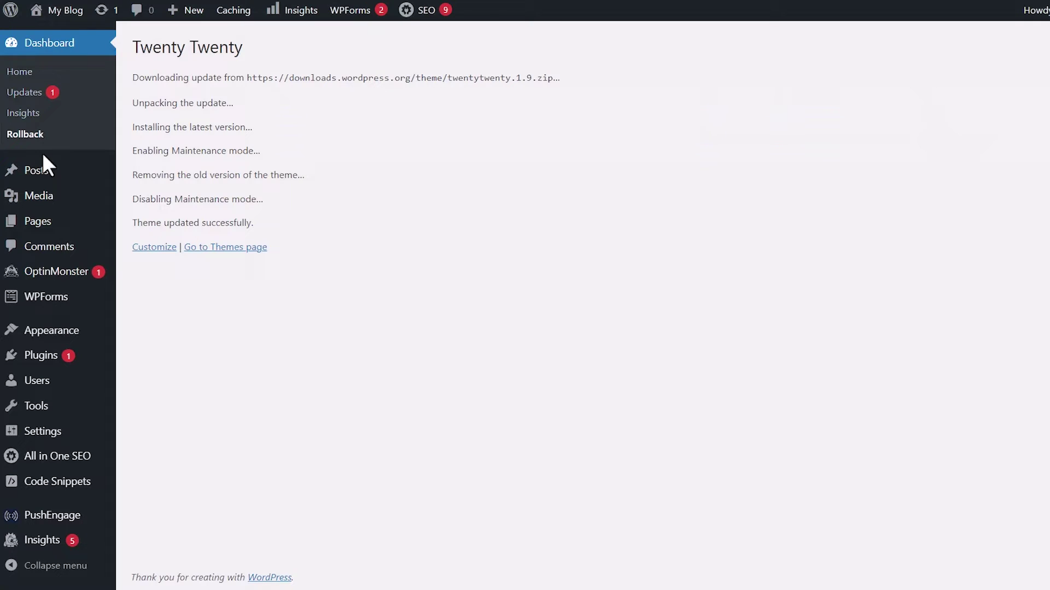
Check the Plugins page and reload Installed Plugins, which shows no plugins available
click(43, 358)
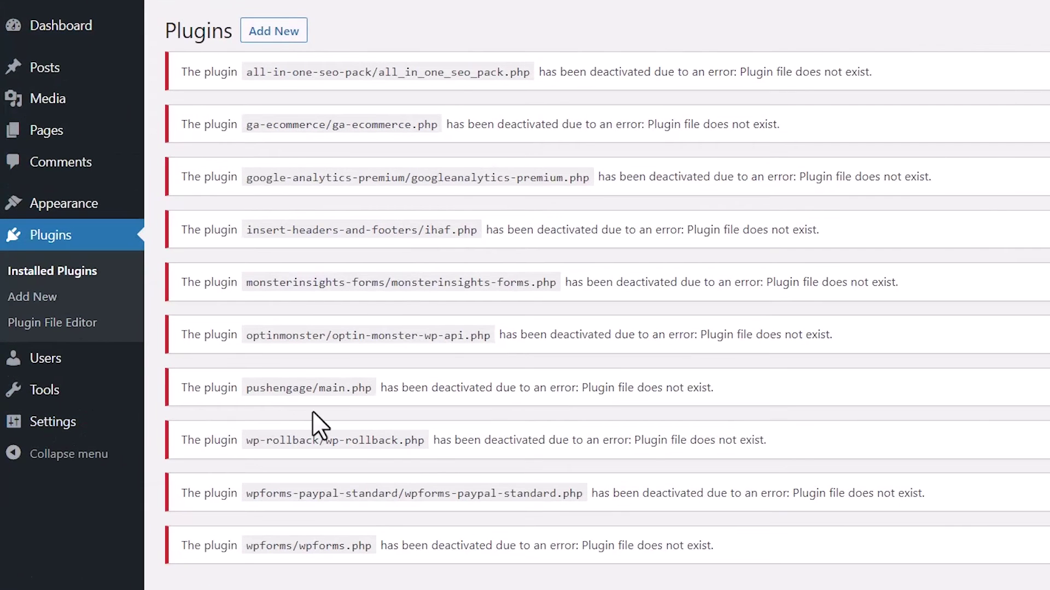
scroll(252, 356, down, 3)
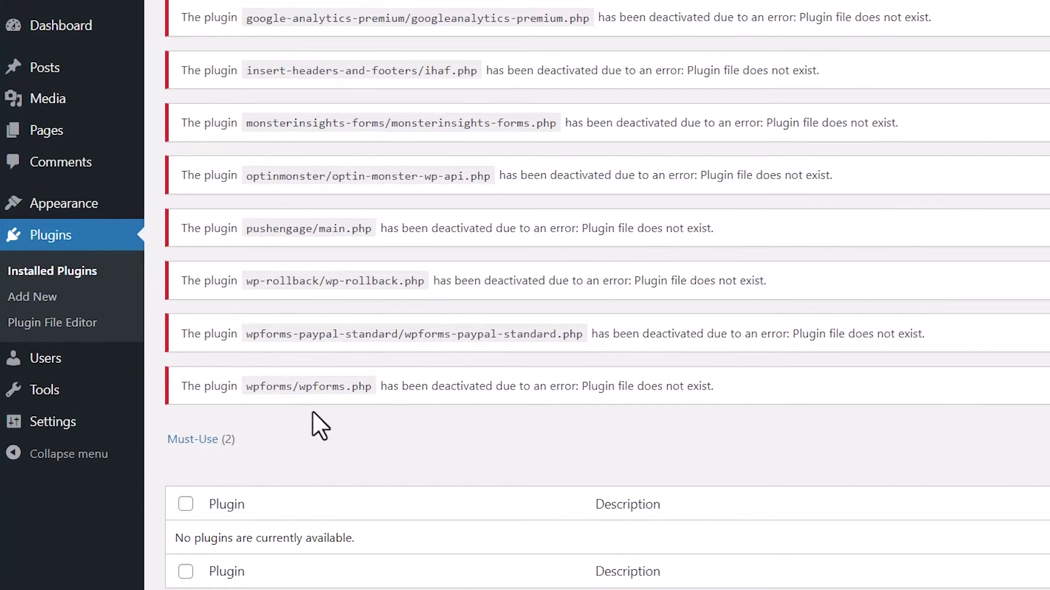
scroll(332, 246, up, 3)
click(50, 272)
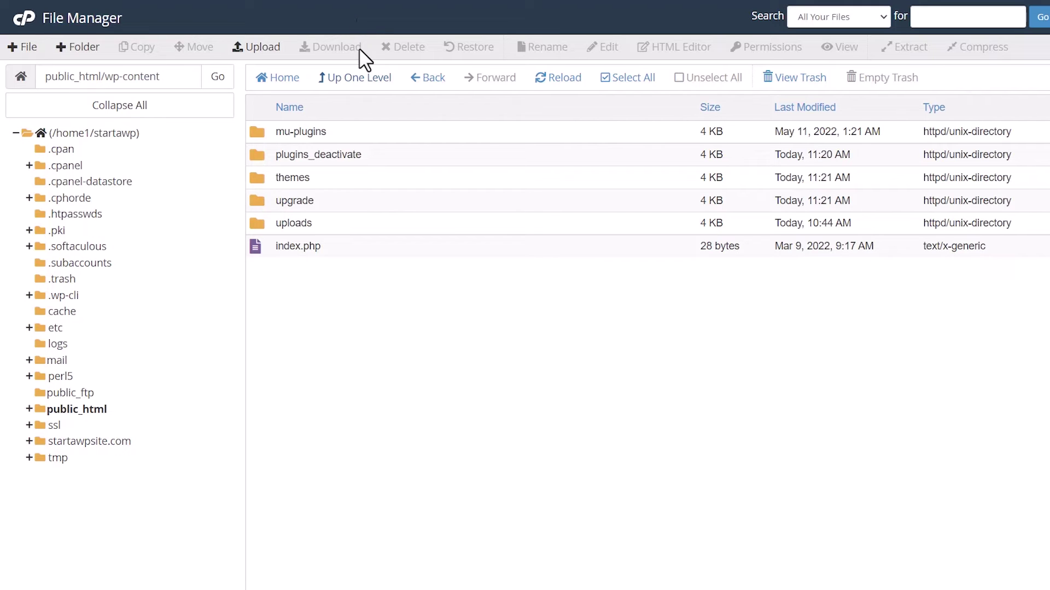
Rename plugins_deactivate back to plugins by removing the _deactivate suffix
right_click(330, 156)
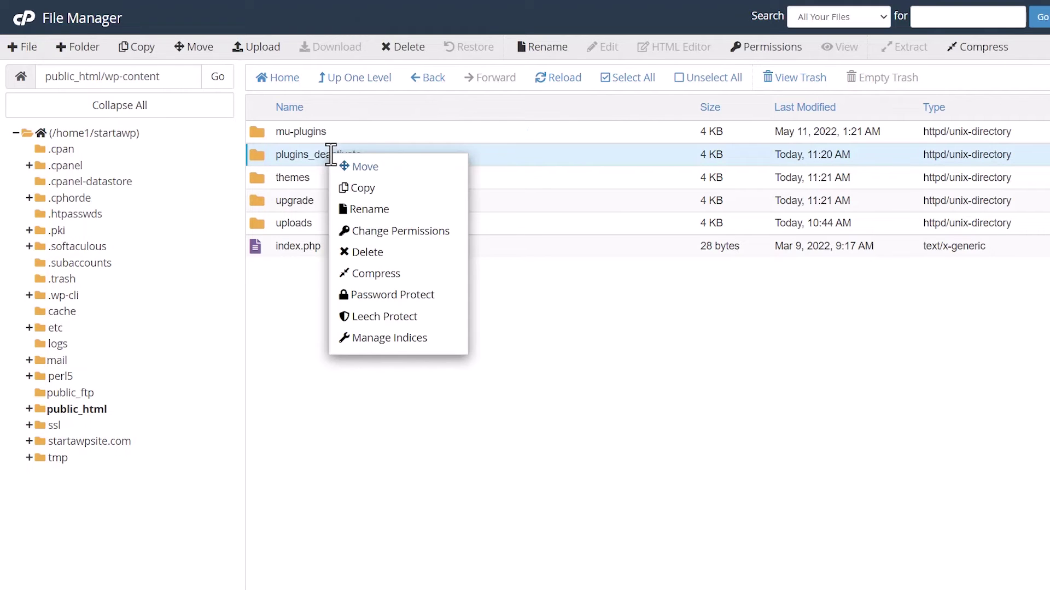
click(354, 206)
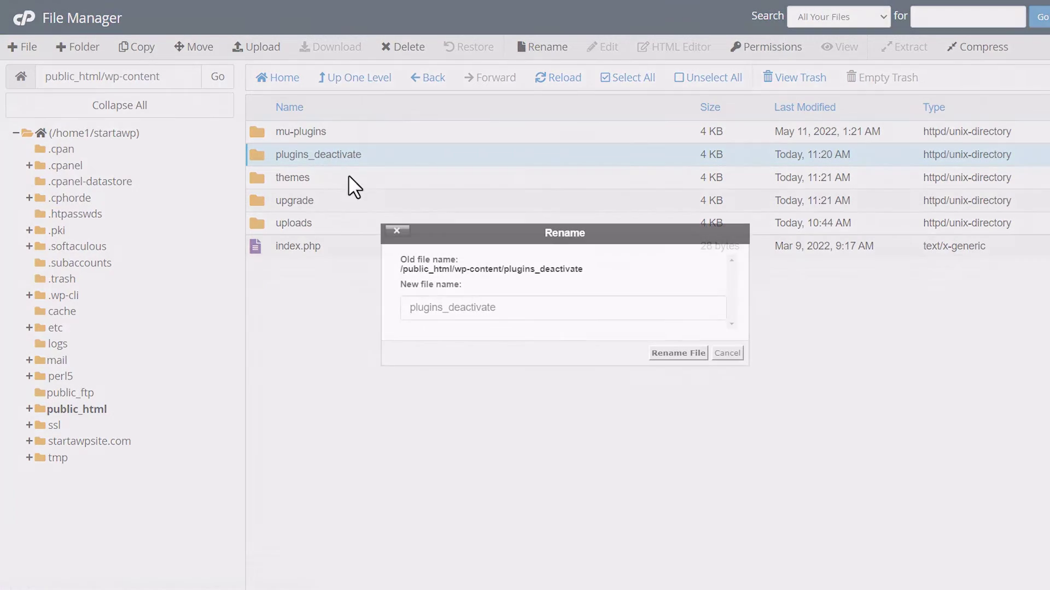
click(504, 310)
key(BackSpace)
key(BackSpace)
key(BackSpace)
key(BackSpace)
key(BackSpace)
key(BackSpace)
key(BackSpace)
key(BackSpace)
key(BackSpace)
key(BackSpace)
key(BackSpace)
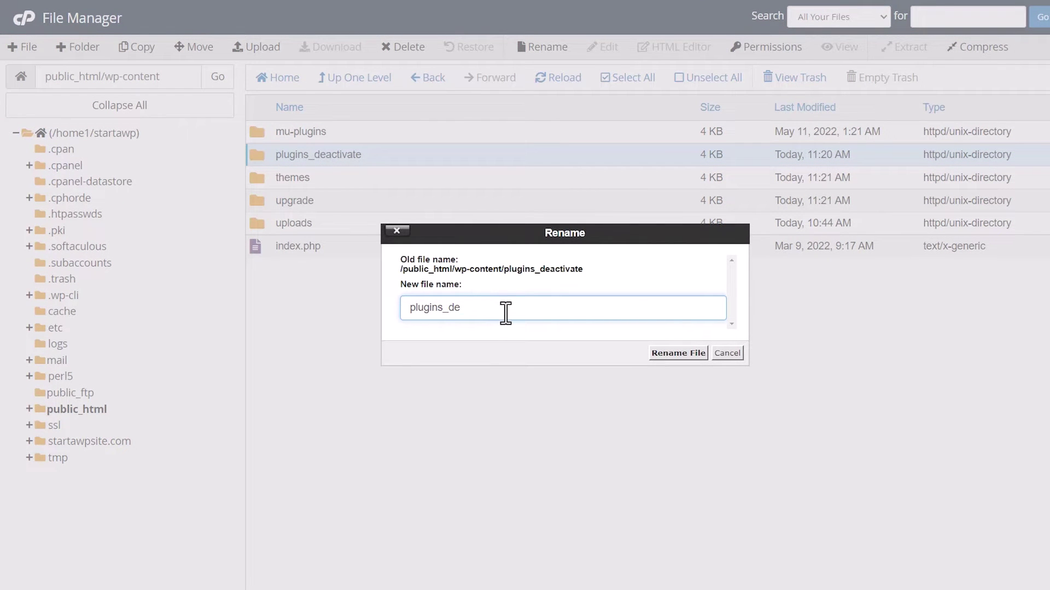
click(680, 355)
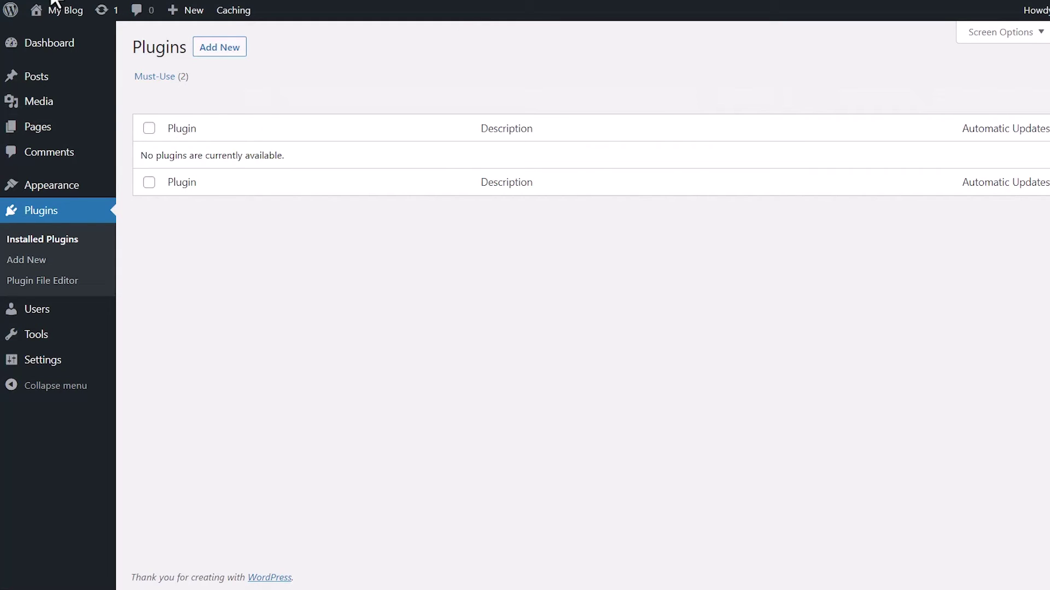
Reload the WordPress Plugins page so the 10 inactive plugins are listed again
key(F5)
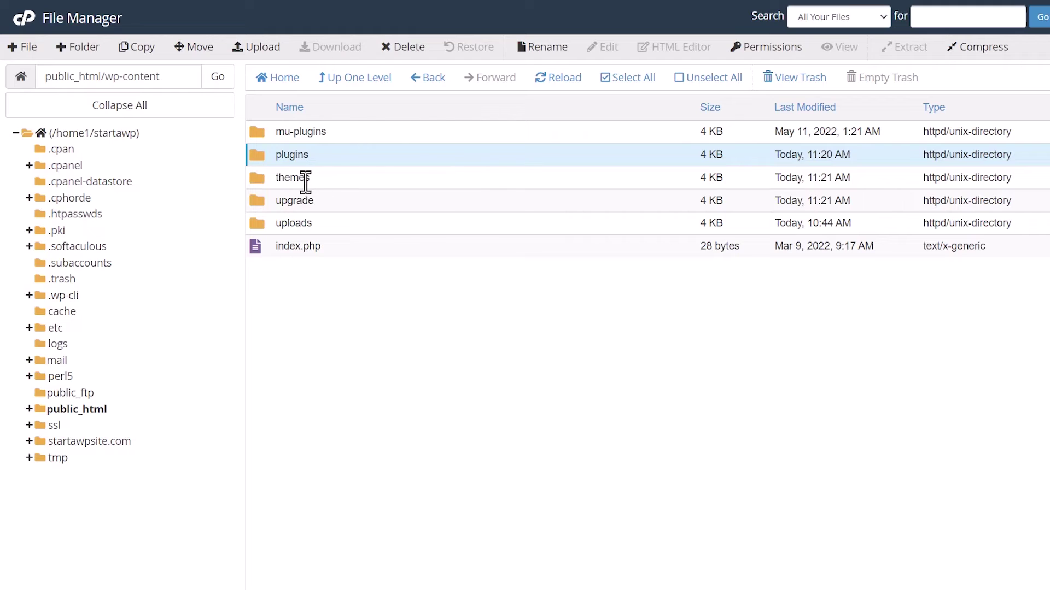
In wp-content/themes, rename the twentytwenty folder to twentytwenty_deactivate
click(301, 180)
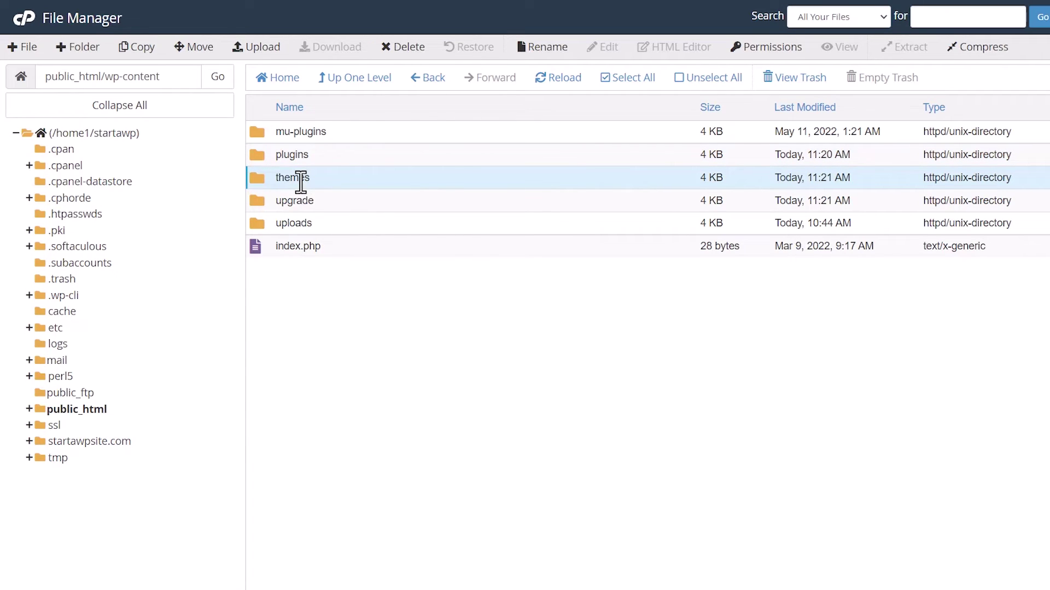
double_click(300, 180)
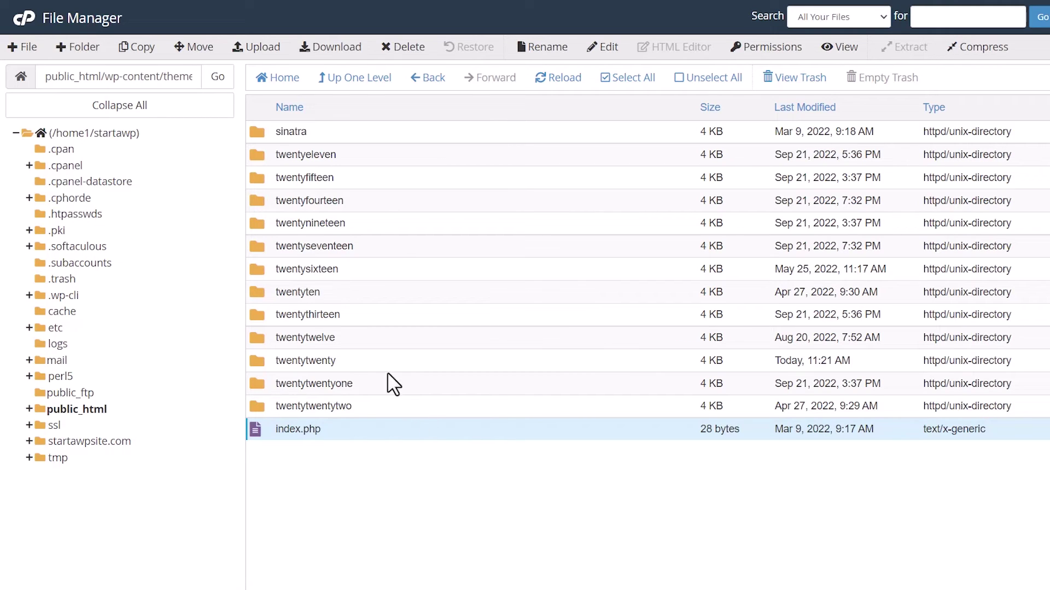
click(323, 361)
right_click(333, 361)
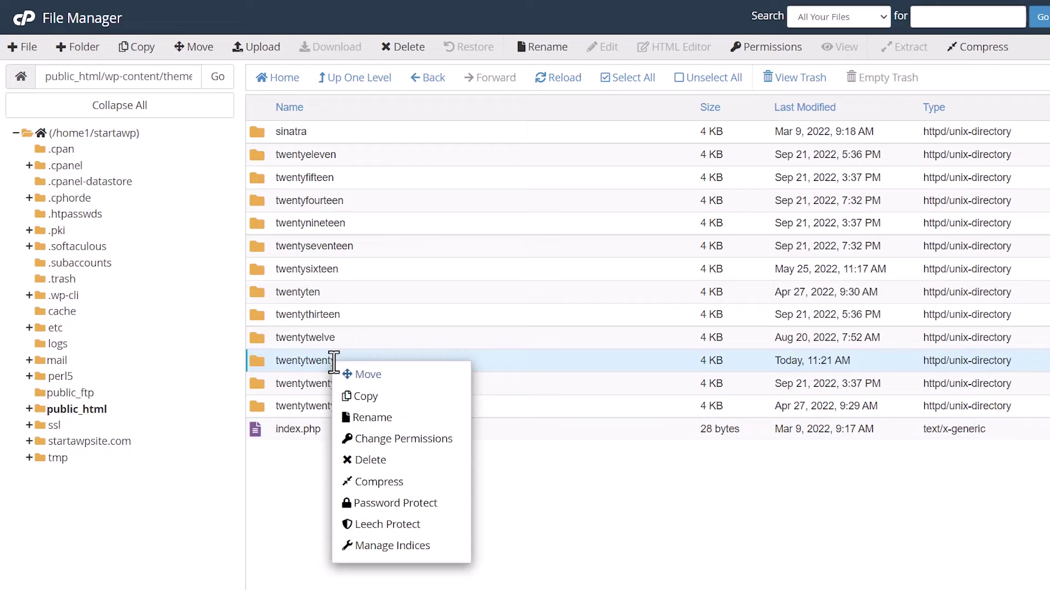
click(365, 419)
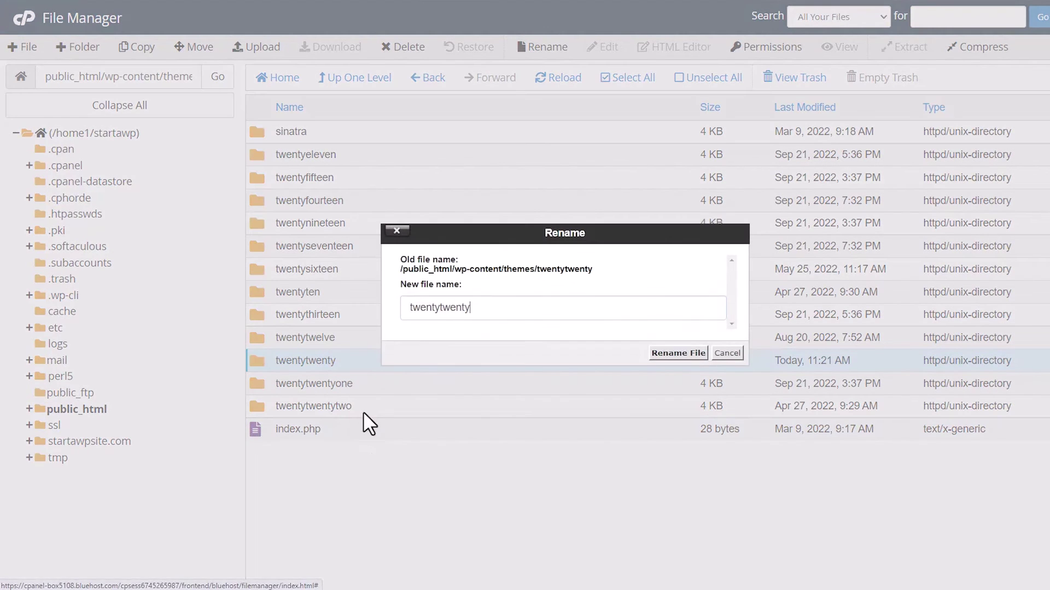
text(_de)
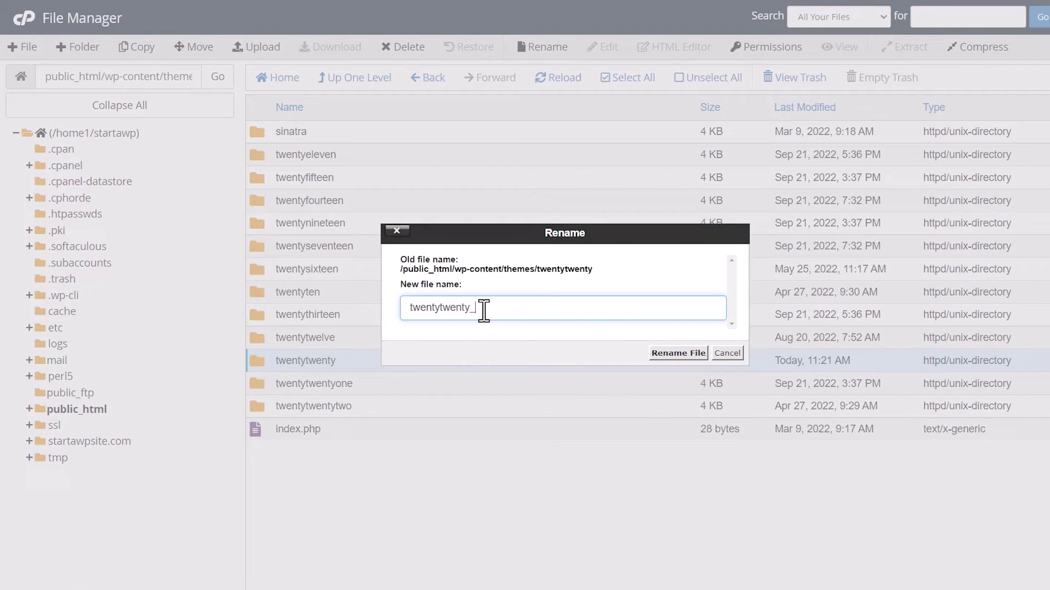
text(activate)
click(658, 354)
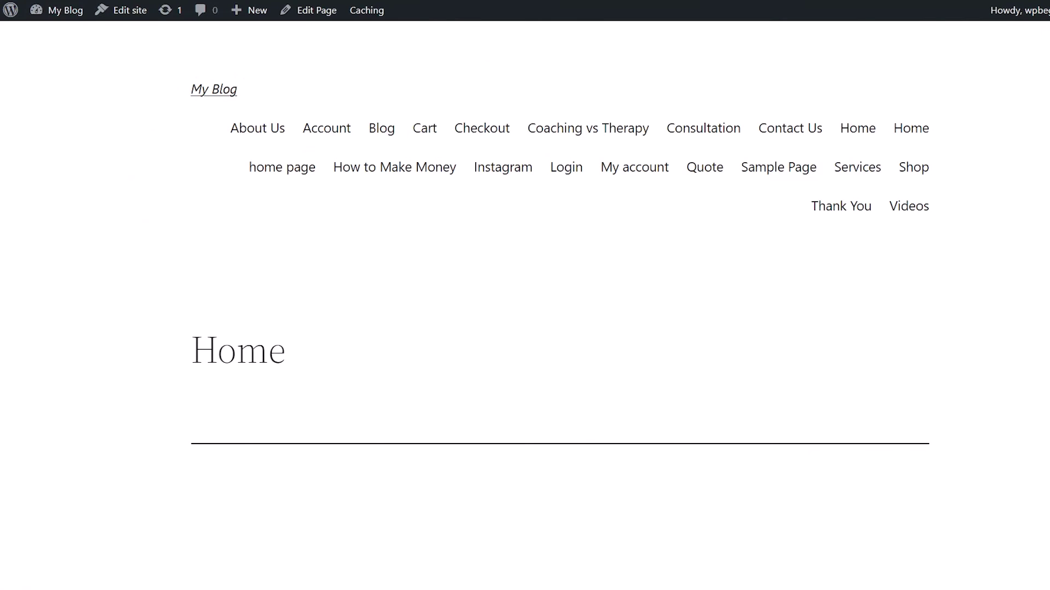
Confirm the homepage still loads, then view Appearance > Themes with Twenty Twenty-Two active
scroll(168, 186, down, 3)
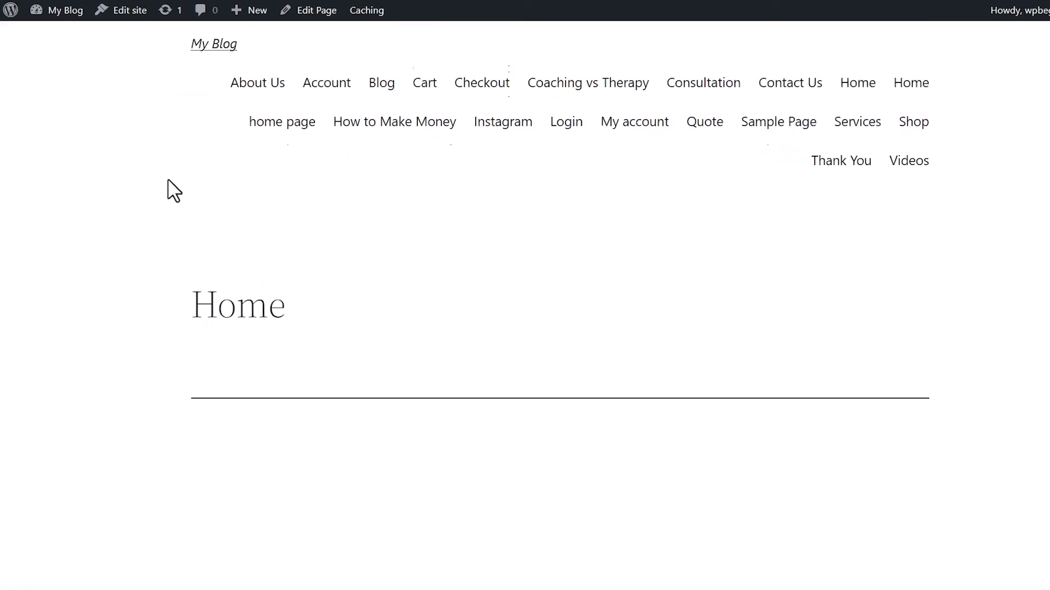
scroll(168, 187, up, 3)
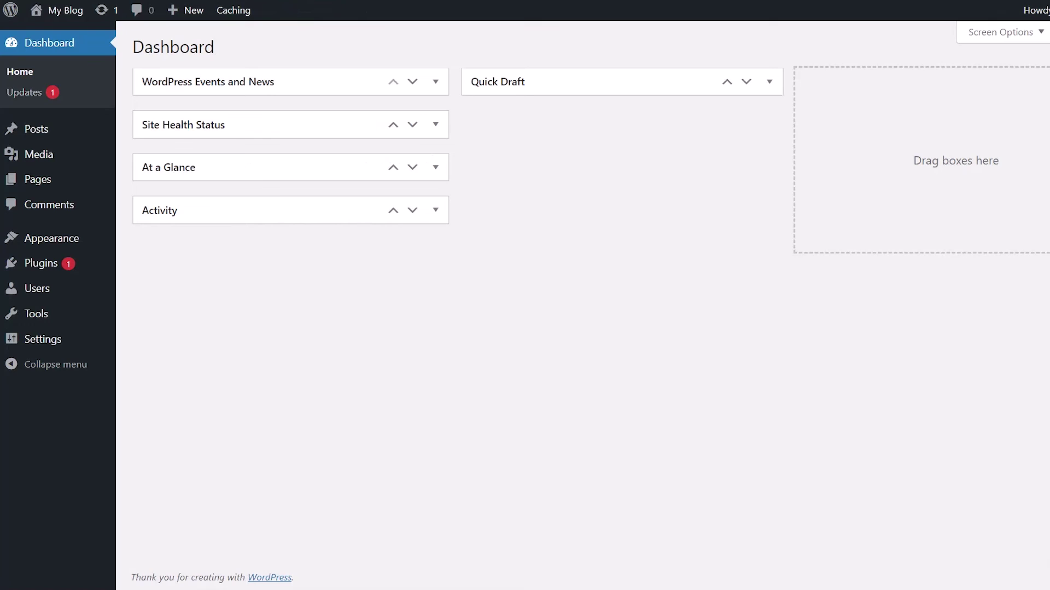
mouse_move(50, 240)
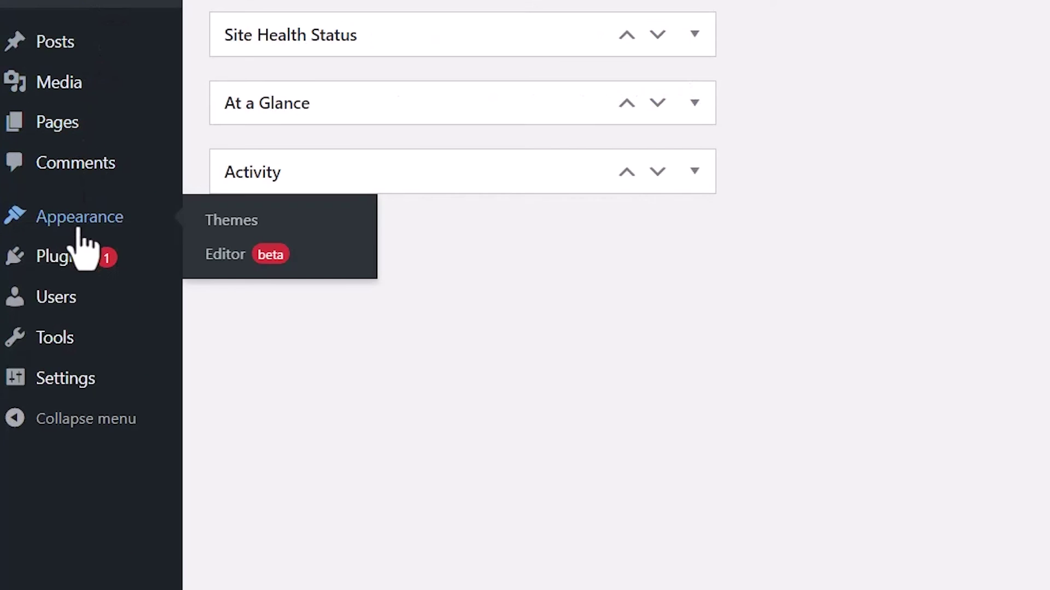
click(230, 223)
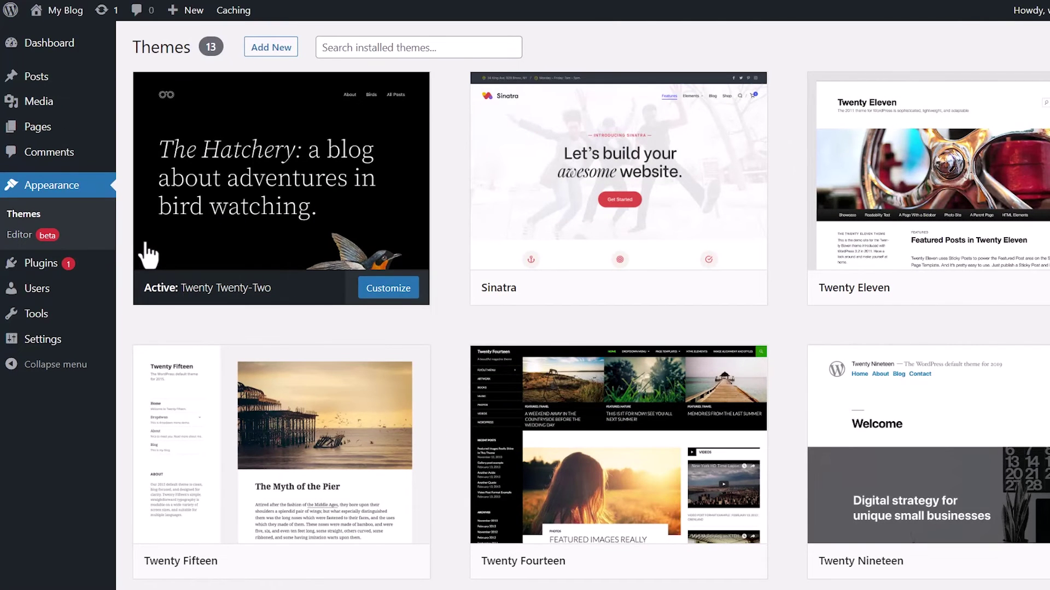
mouse_move(363, 294)
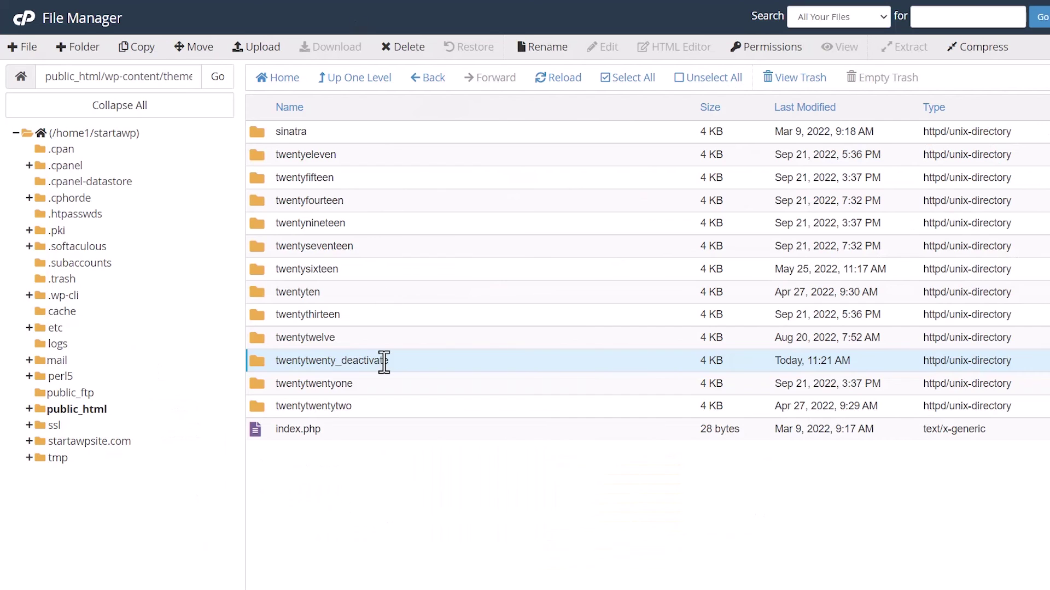
Remove the _deactivate suffix so the theme folder is named twentytwenty again
double_click(384, 361)
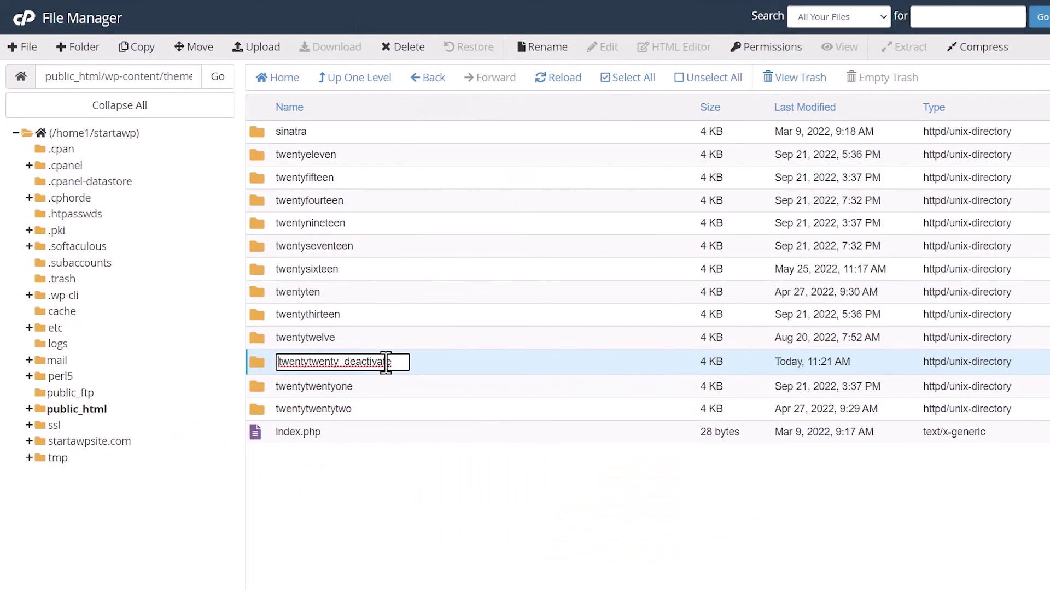
key(BackSpace)
key(BackSpace)
key(BackSpace)
key(BackSpace)
key(BackSpace)
key(BackSpace)
key(BackSpace)
key(BackSpace)
key(BackSpace)
key(BackSpace)
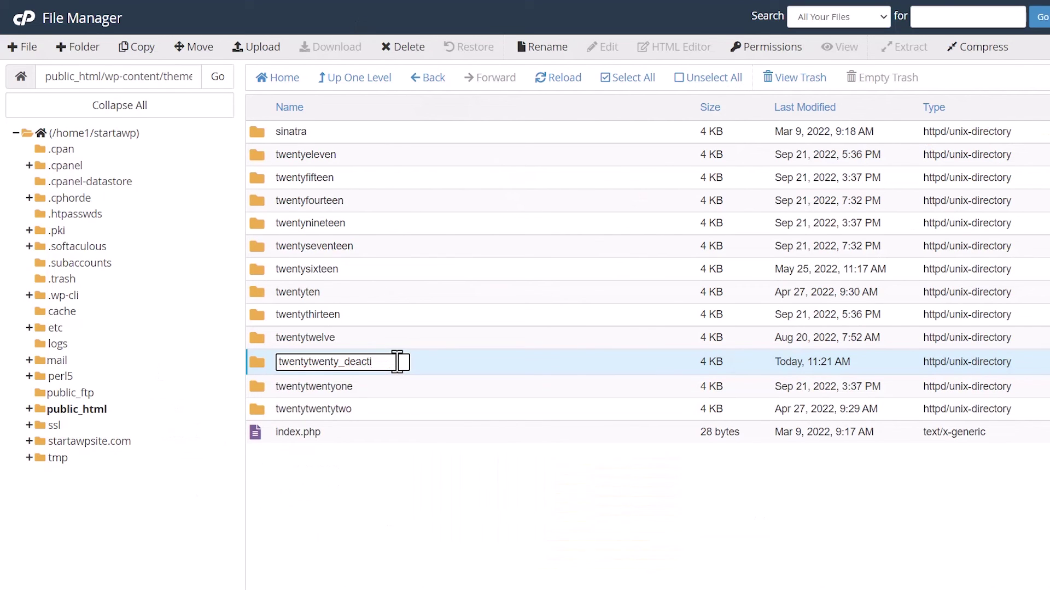
key(Return)
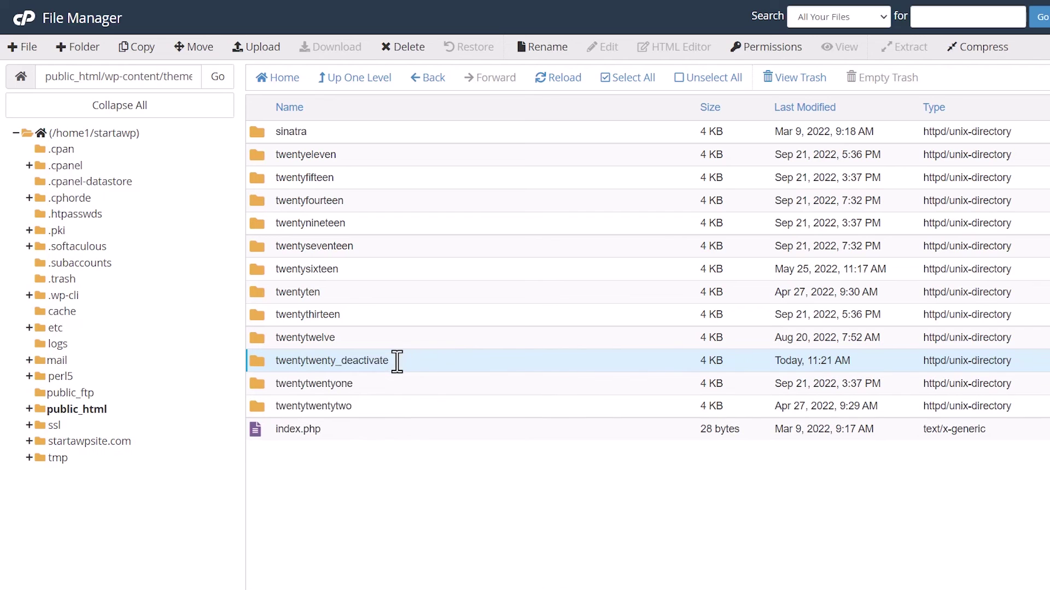
click(83, 1)
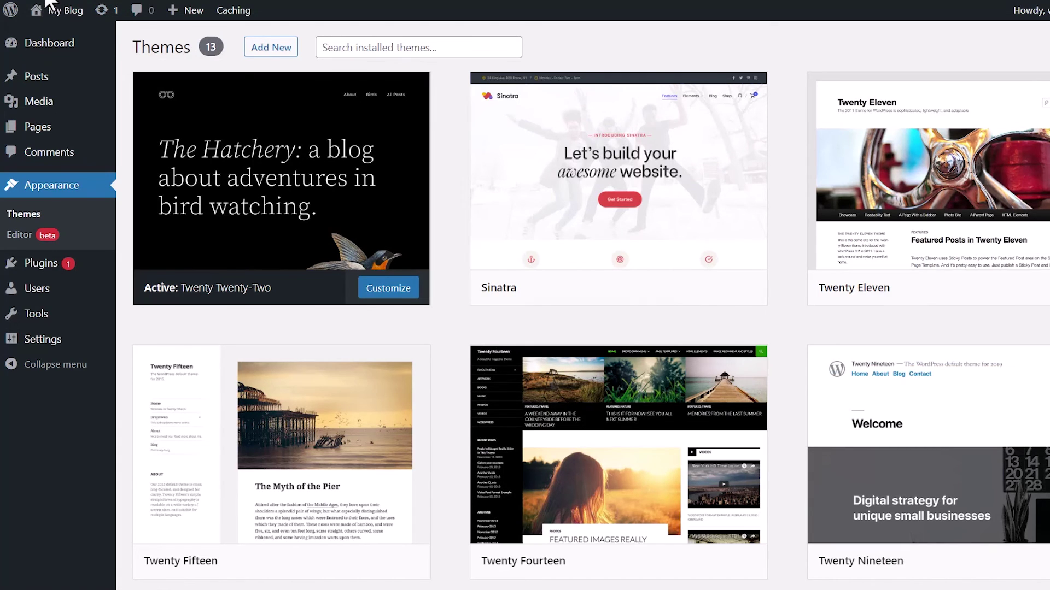
Activate the Twenty Twenty theme and start its available update
scroll(492, 200, down, 1)
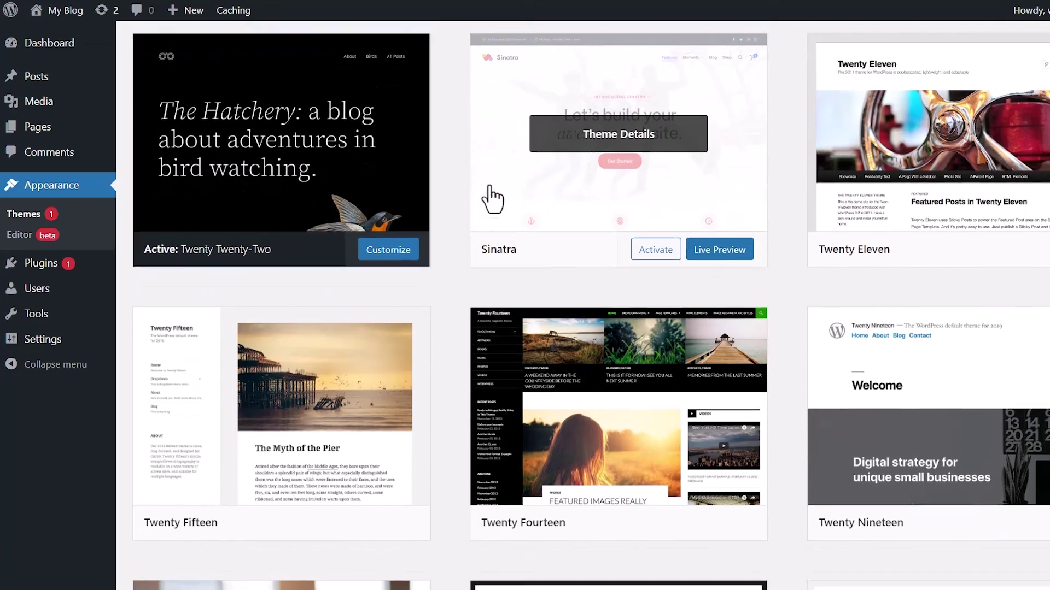
scroll(492, 199, down, 8)
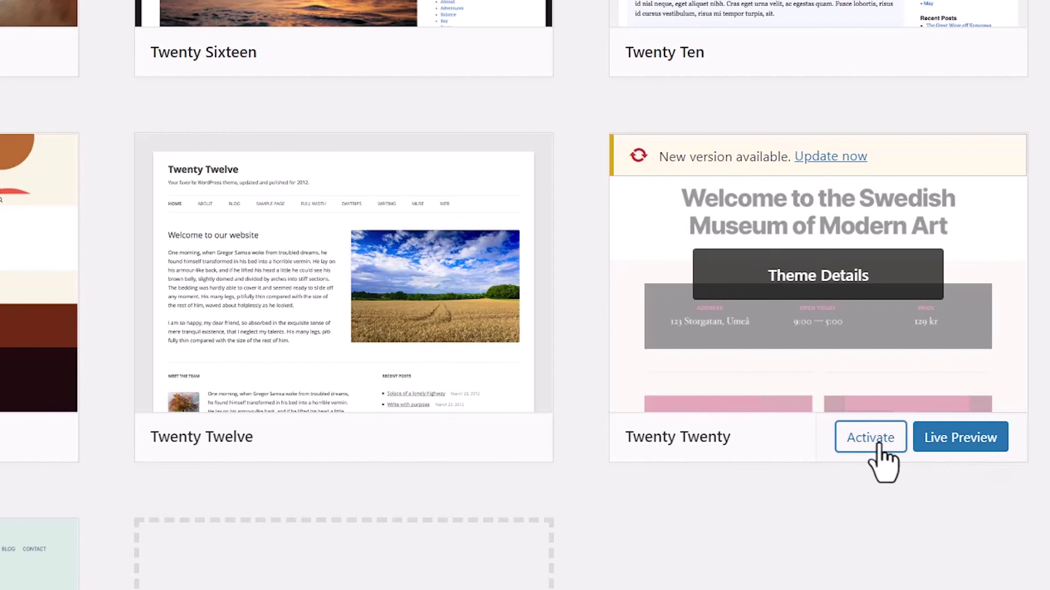
click(871, 438)
click(301, 136)
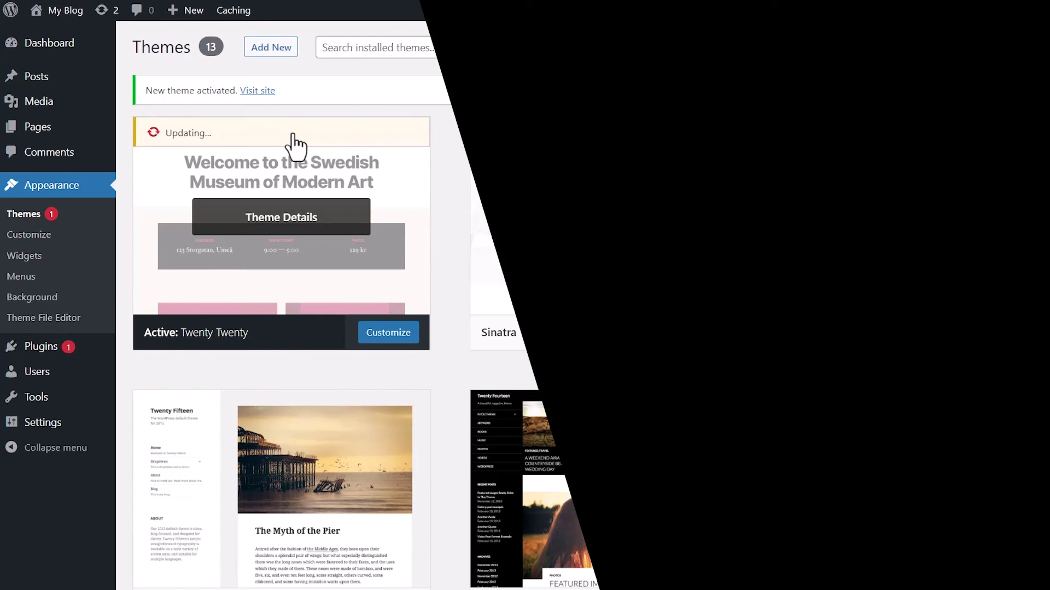